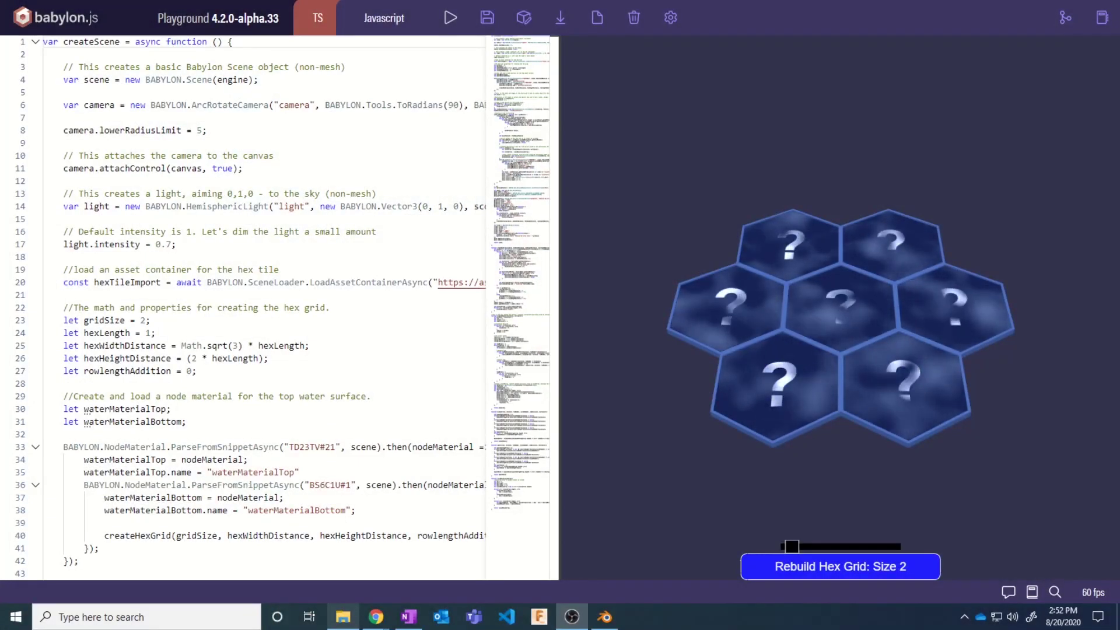
Flip a hex tile, then rebuild the hex grid with fresh tiles.
left_click(796, 246)
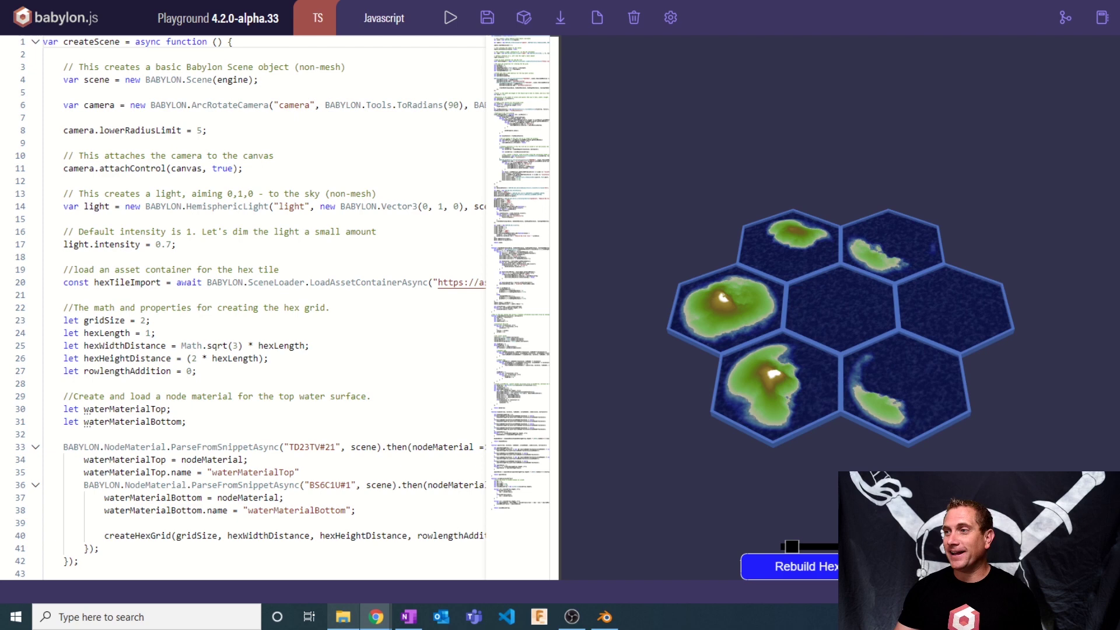
left_click(805, 566)
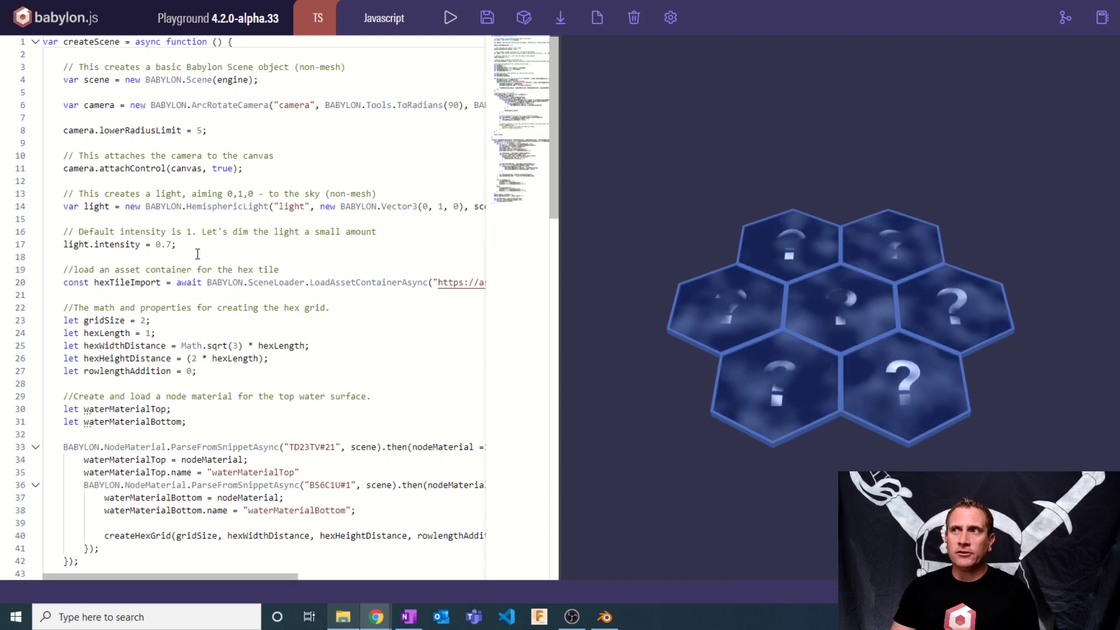
scroll(200, 327, "down", 1)
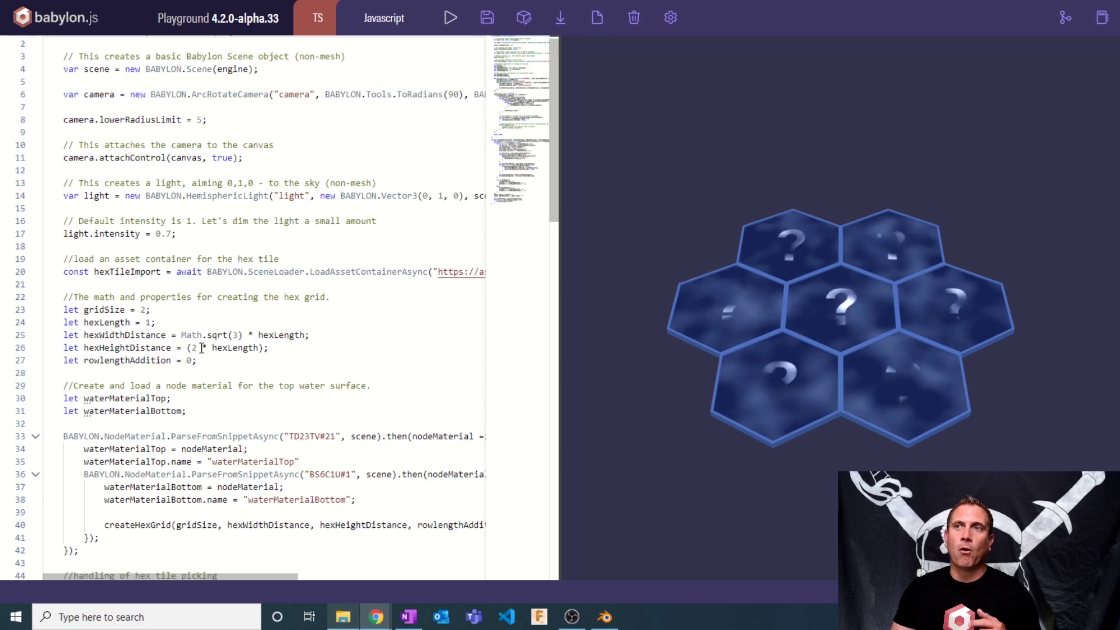
scroll(202, 348, "down", 3)
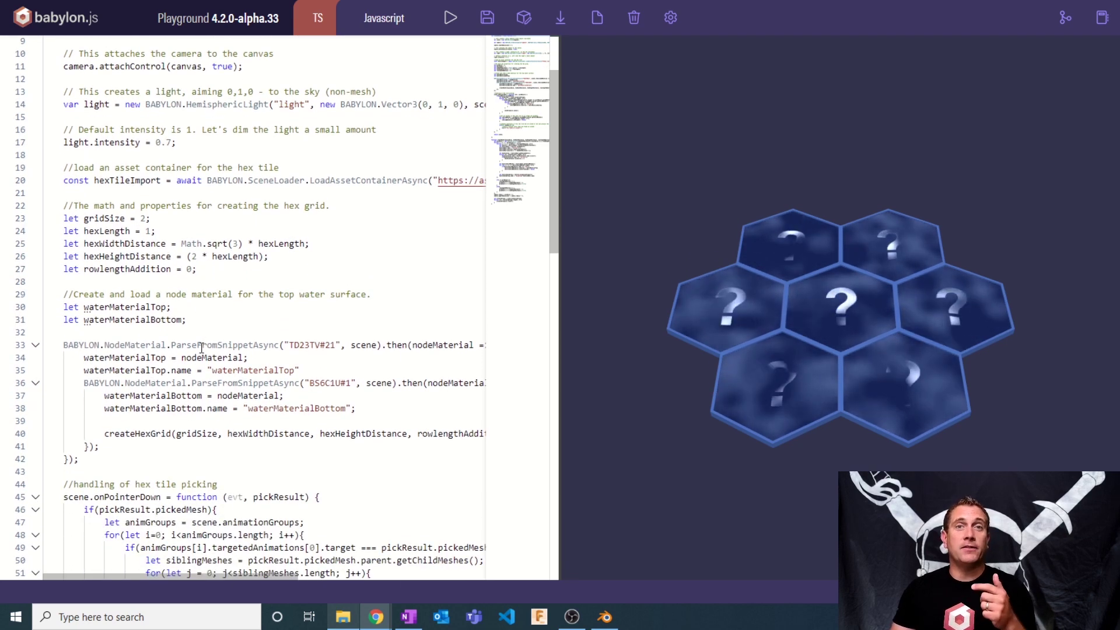
scroll(202, 349, "down", 1)
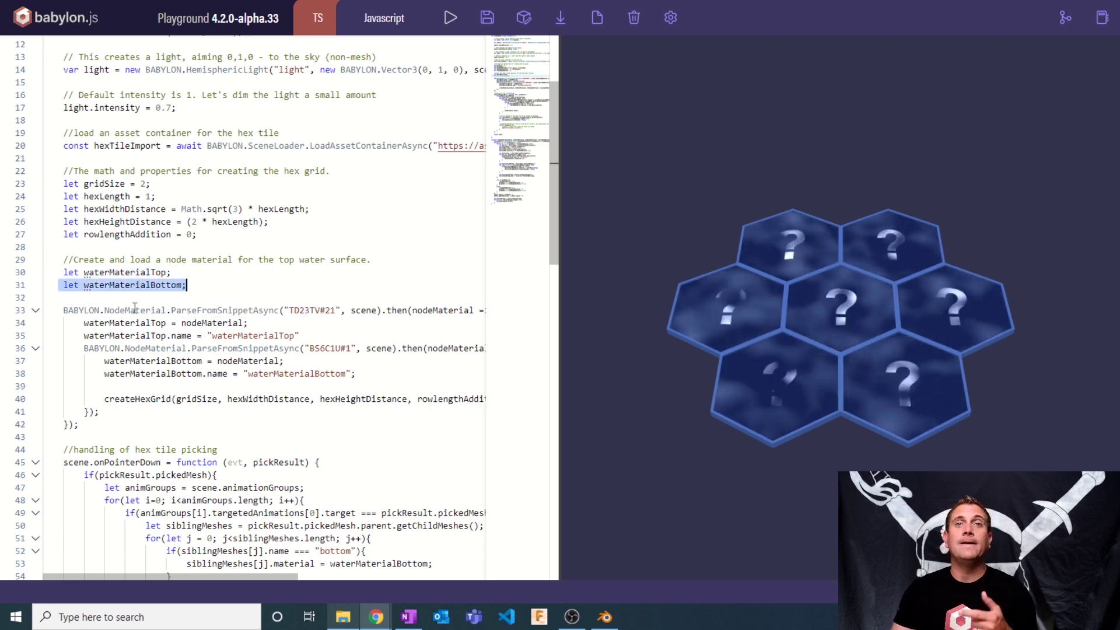
Inspect the code for the bottom material's snippet id and every use of waterMaterialBottom.
mouse_move(178, 311)
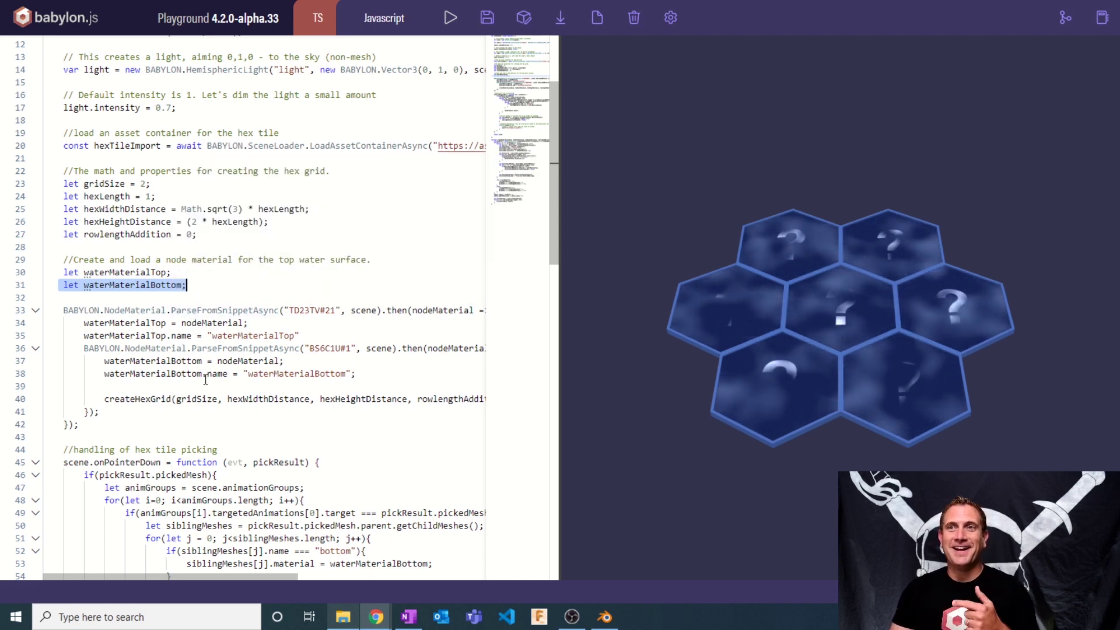
double_click(339, 349)
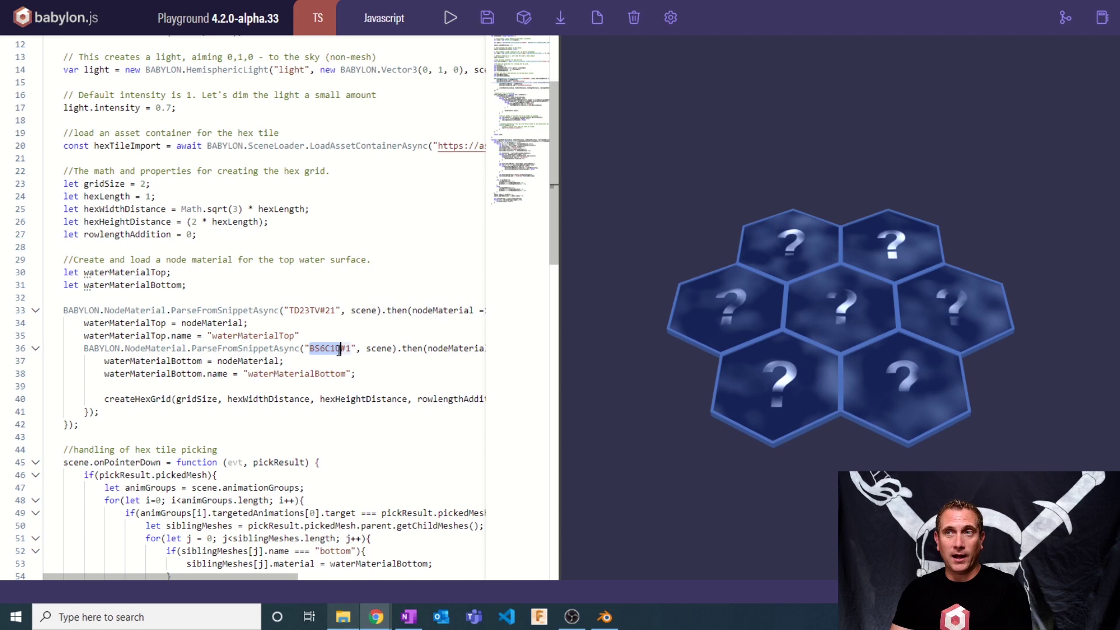
left_click(237, 361)
double_click(153, 361)
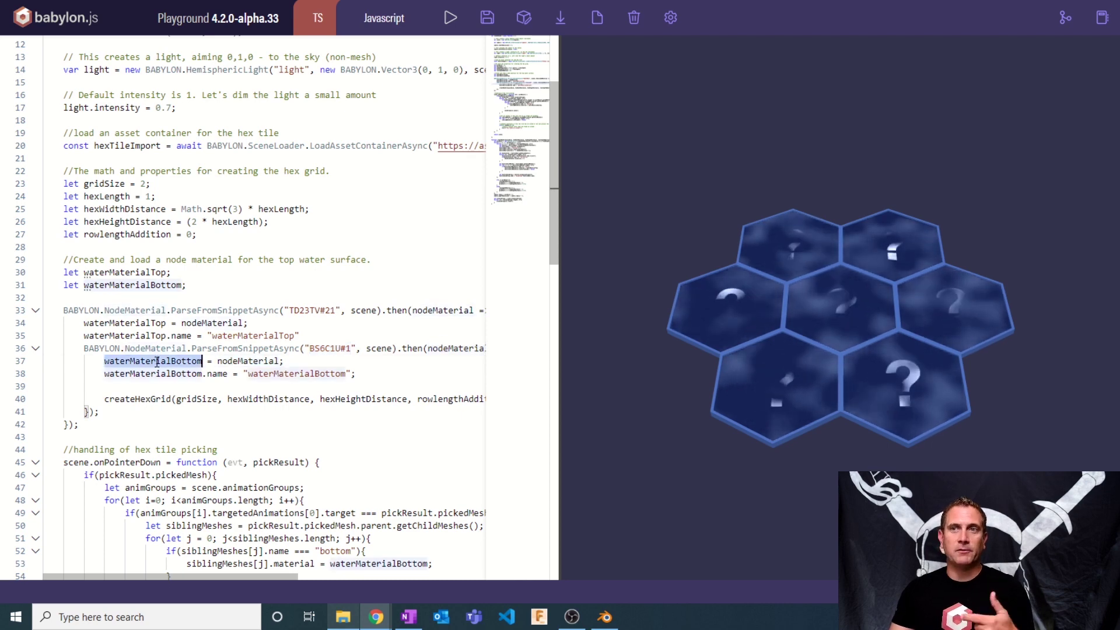
double_click(295, 373)
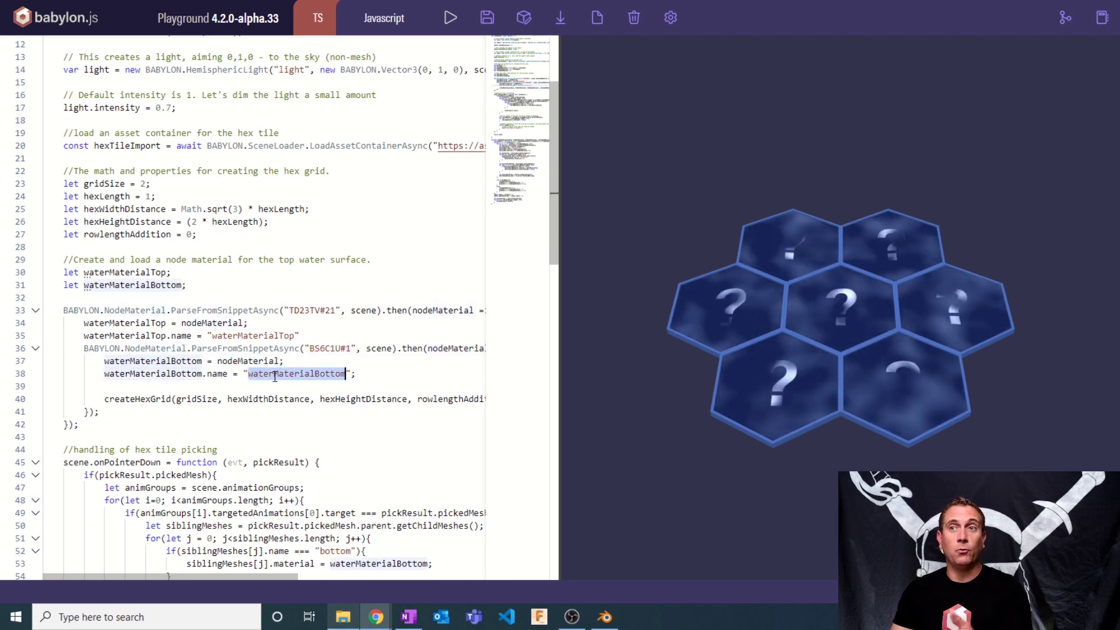
scroll(280, 402, "down", 3)
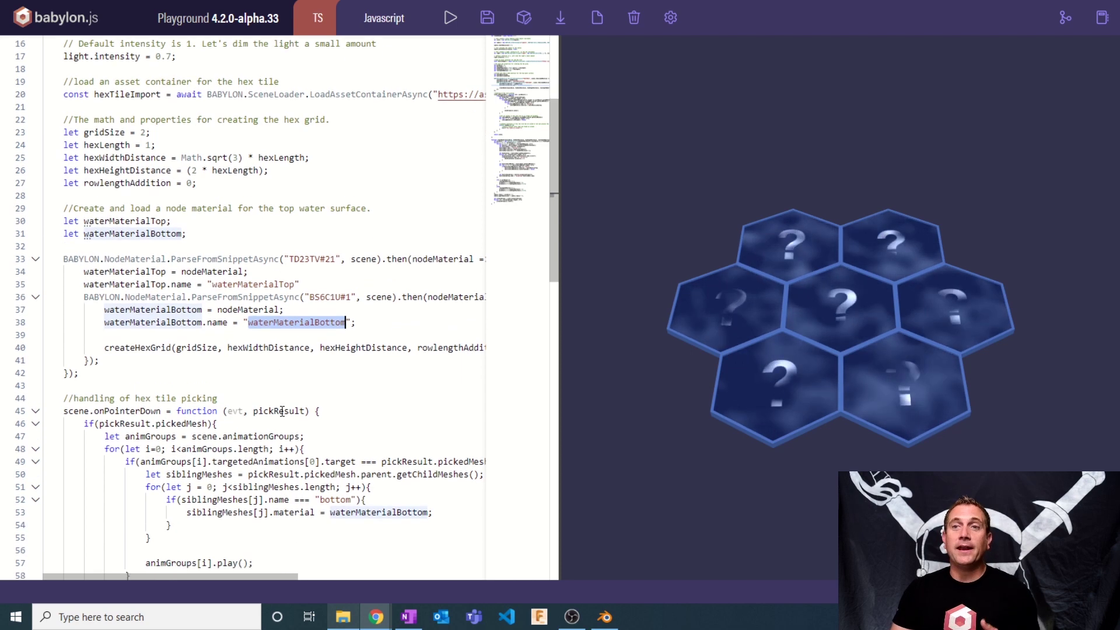
scroll(282, 411, "down", 2)
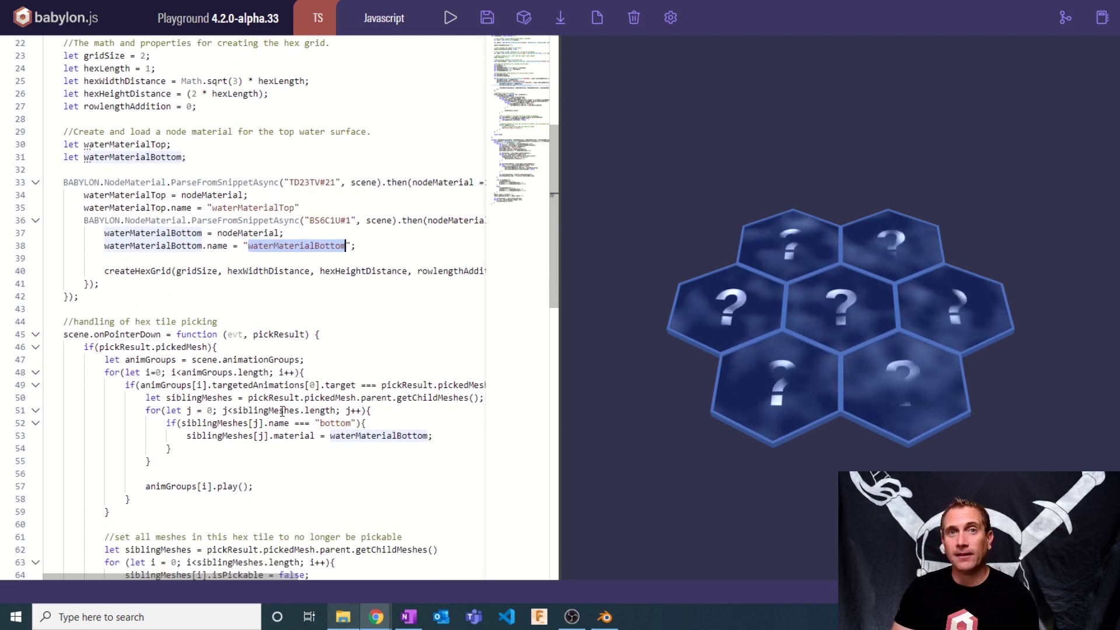
Orbit the grid to its underside and highlight siblingMeshes and the inner loop on line 51.
mouse_move(733, 460)
left_mouse_down()
mouse_move(733, 332)
mouse_move(745, 470)
mouse_move(728, 438)
mouse_move(742, 445)
mouse_move(739, 457)
left_mouse_up()
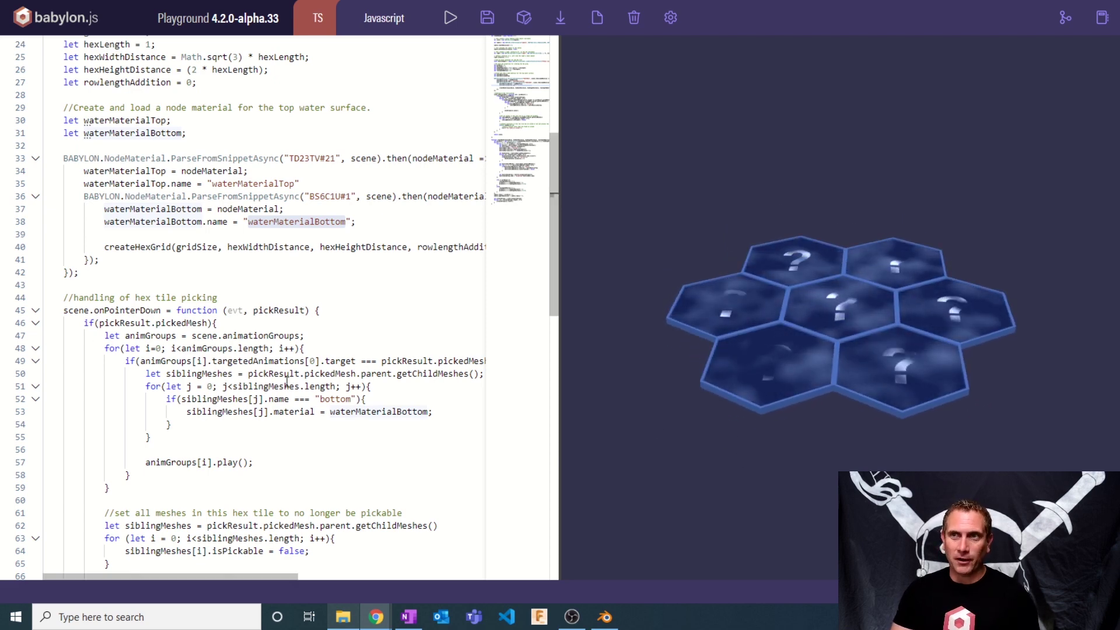
double_click(189, 374)
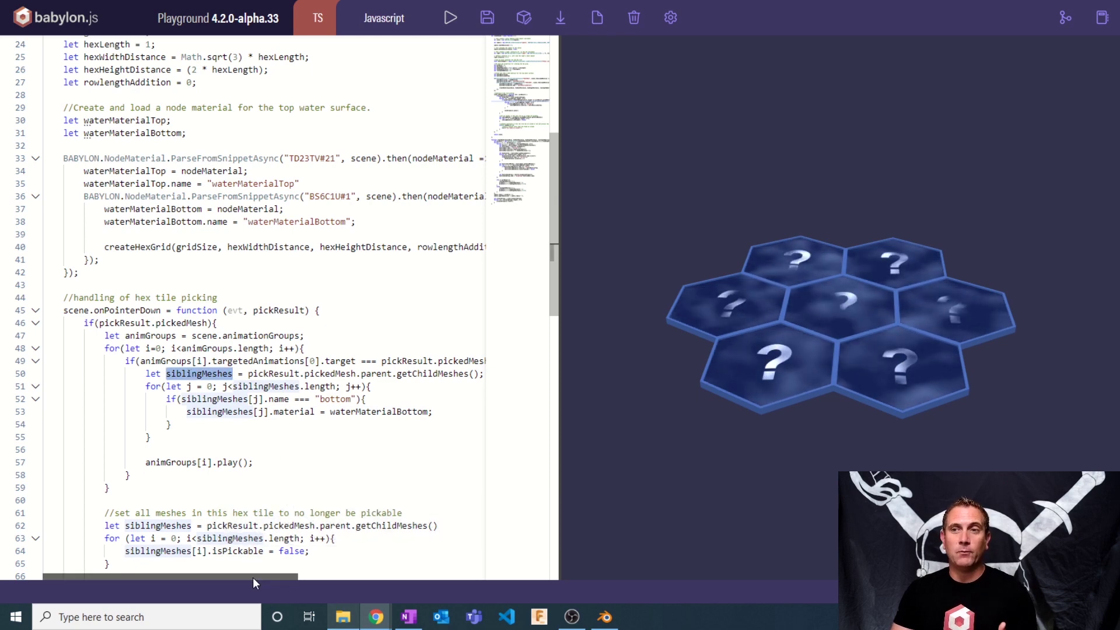
left_click_drag(253, 576, 292, 577)
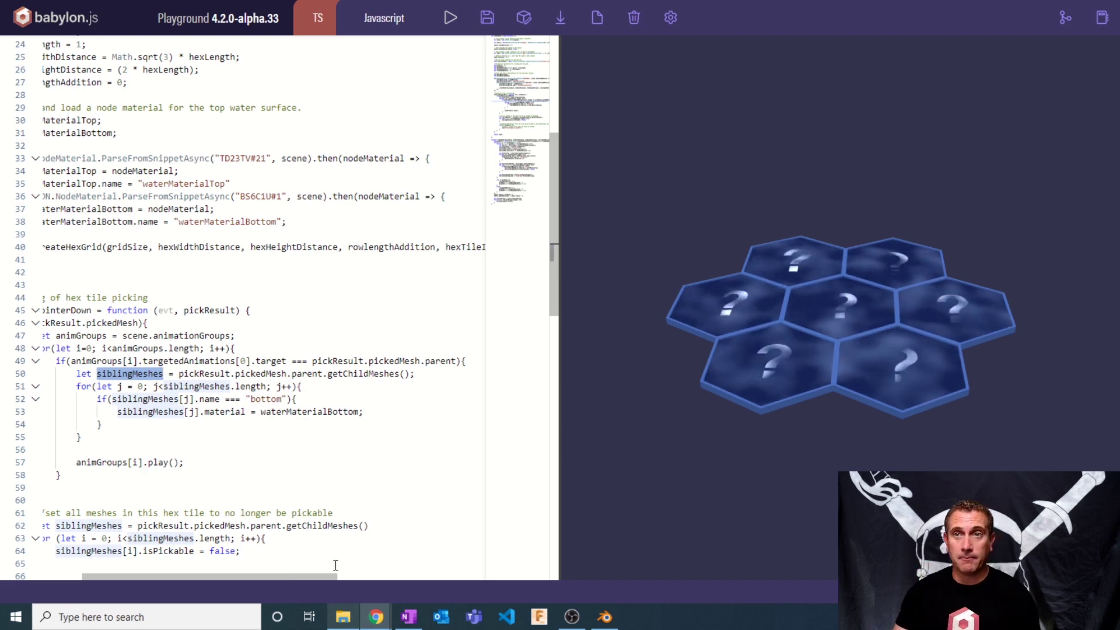
left_click_drag(76, 386, 302, 386)
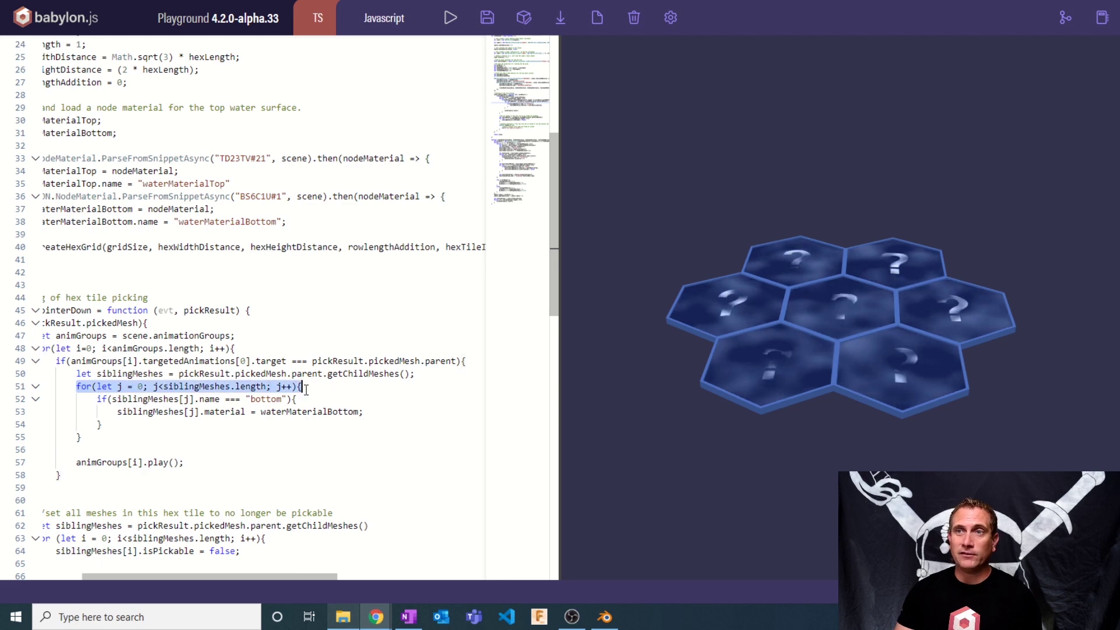
double_click(263, 399)
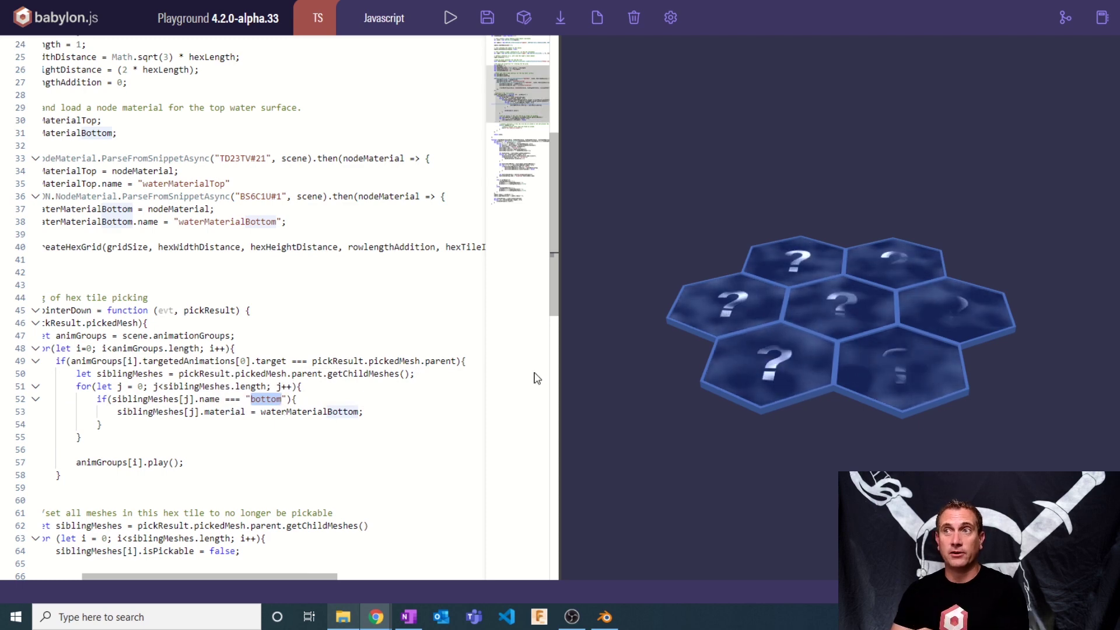
Tilt the grid top-down, flip the left hex tile and dismiss the island alert.
left_click_drag(613, 264, 736, 313)
left_click(716, 298)
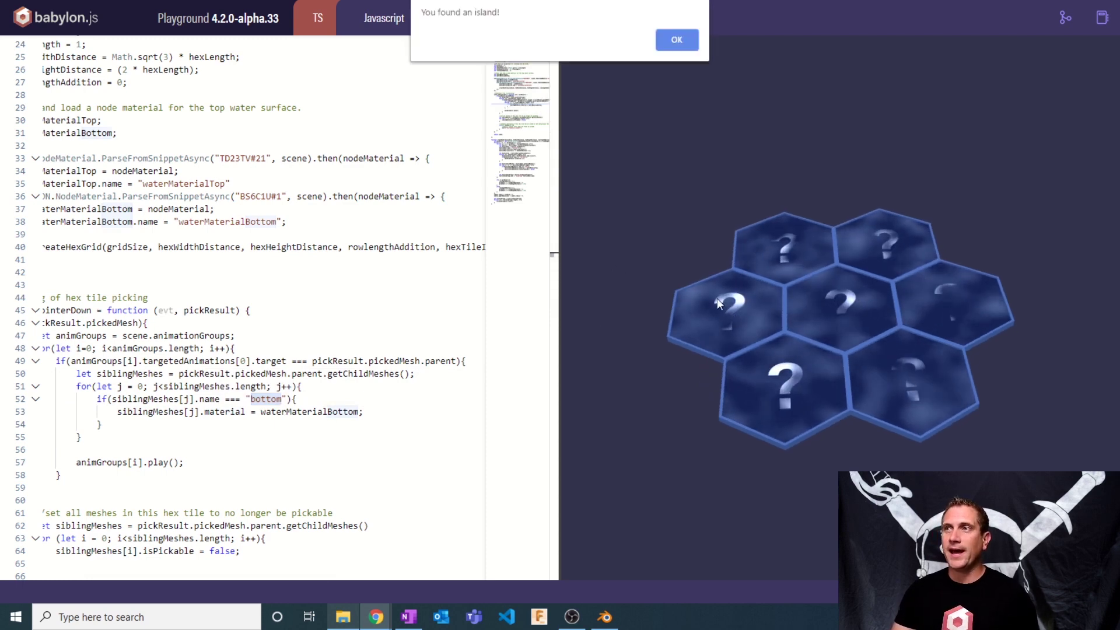
left_click(687, 37)
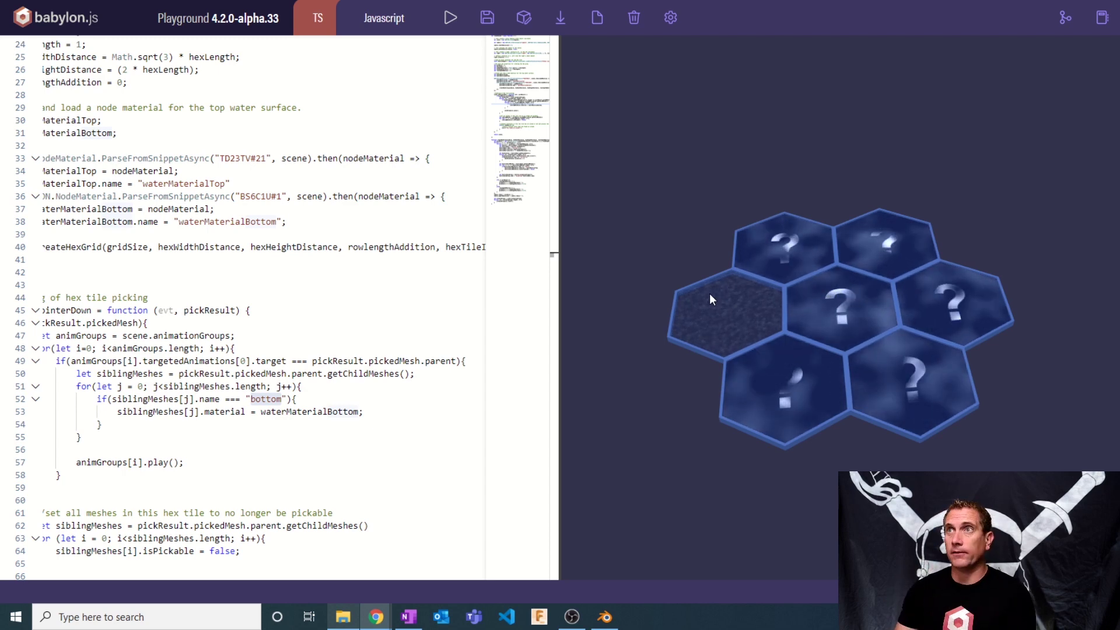
Open waterMaterialTop from the Inspector's Materials list in a maximized Node Material Editor.
left_click(524, 17)
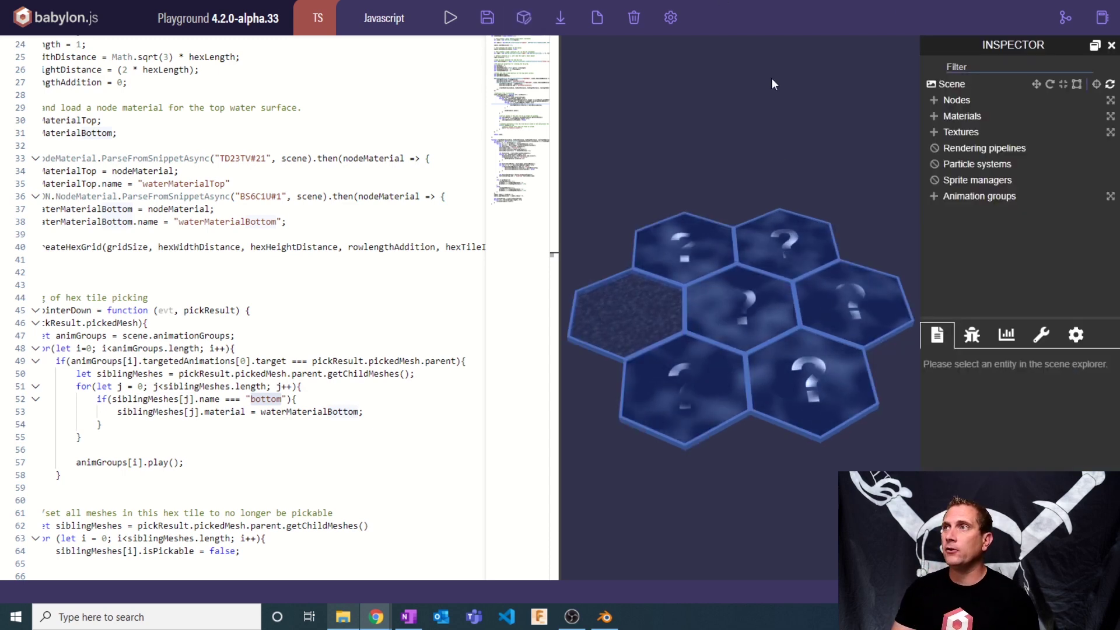
left_click(931, 117)
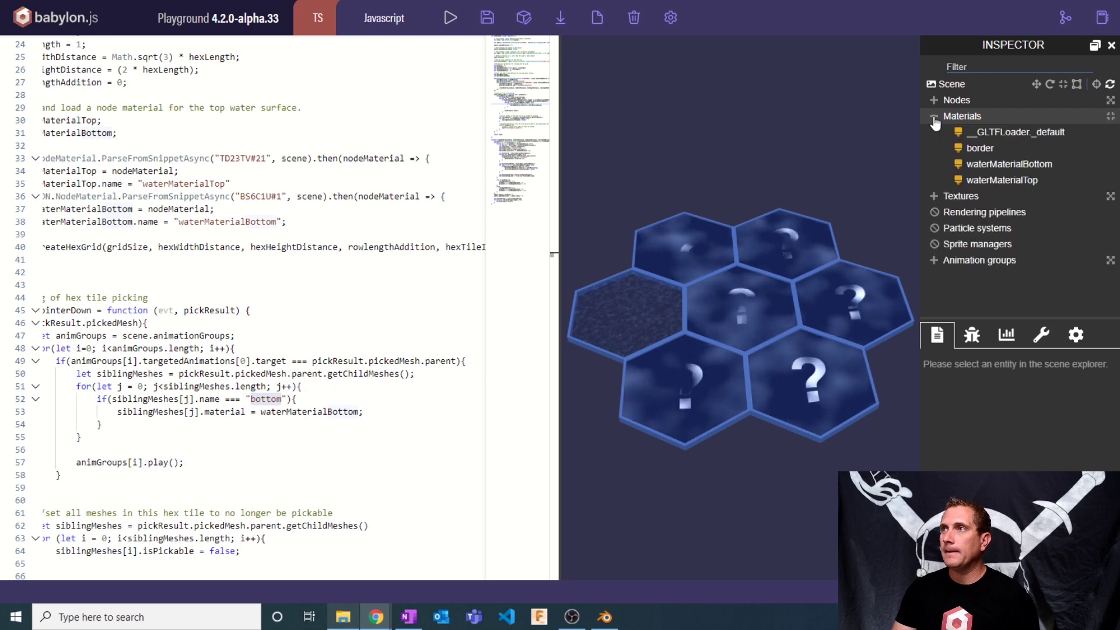
left_click(997, 180)
scroll(989, 374, "down", 5)
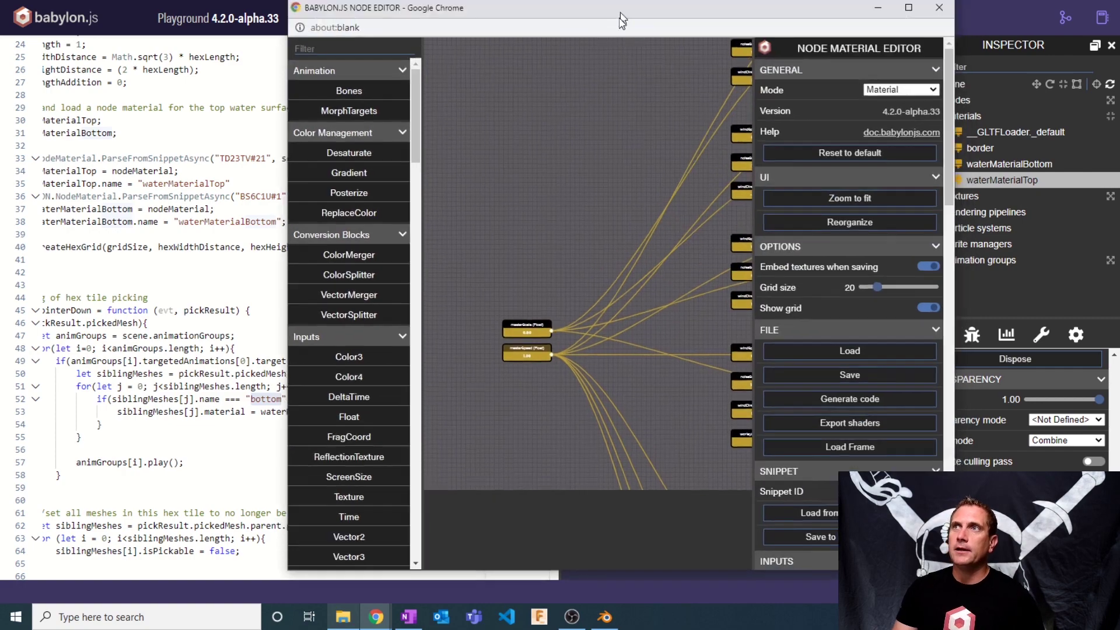
left_click_drag(589, 12, 589, 1)
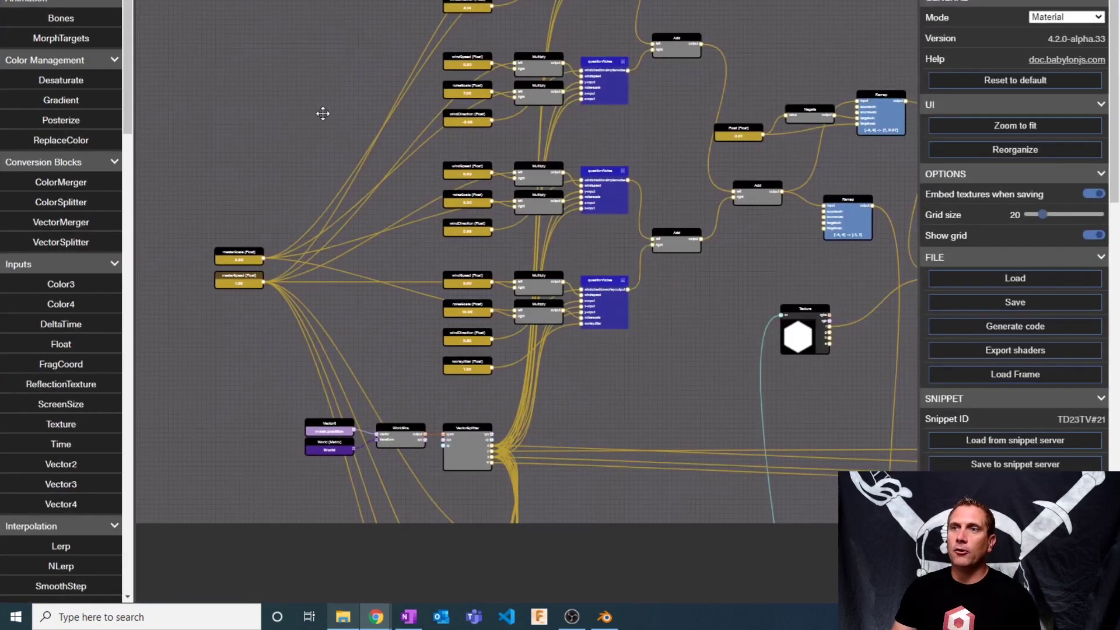
Pan the node graph to bring the green question frame and waterColor node into view.
scroll(271, 134, "down", 5)
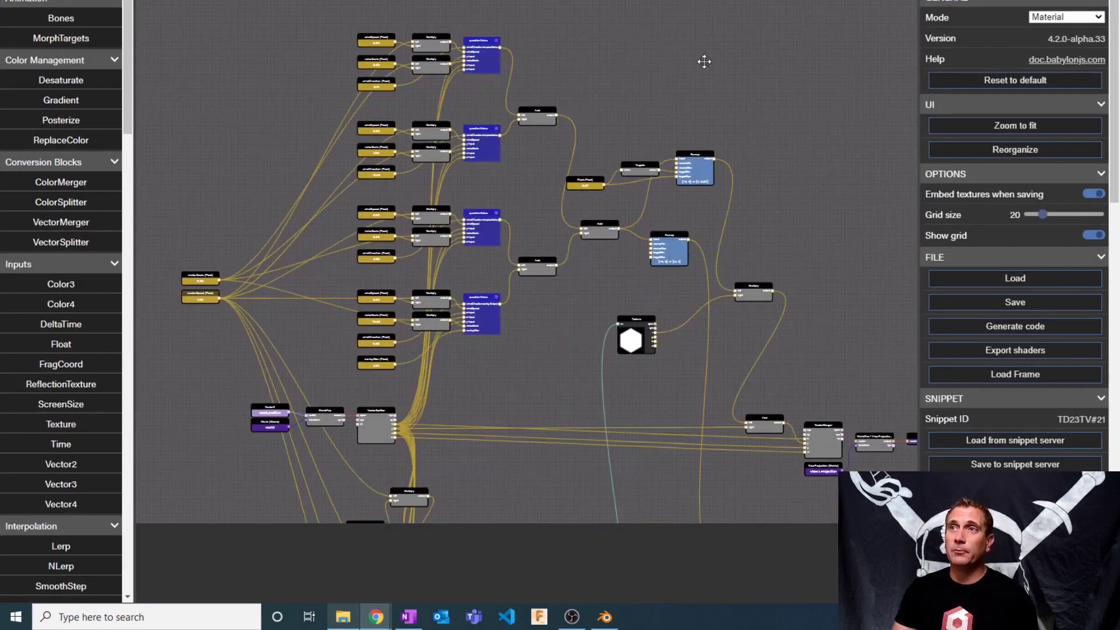
left_click_drag(704, 62, 667, 103)
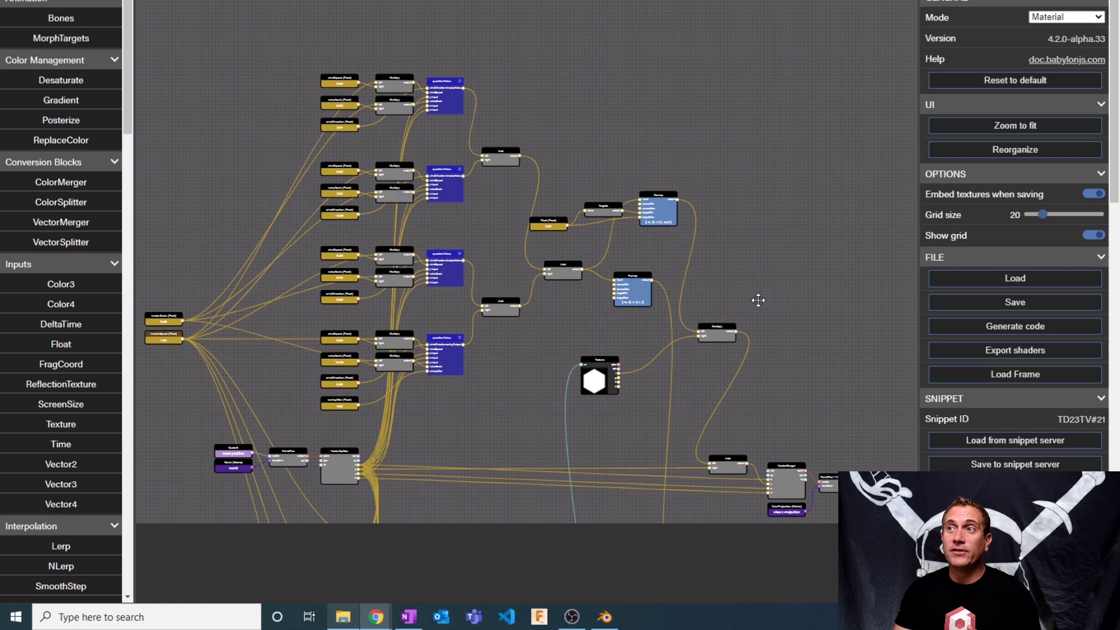
left_click_drag(758, 300, 703, 130)
left_click_drag(733, 253, 741, 180)
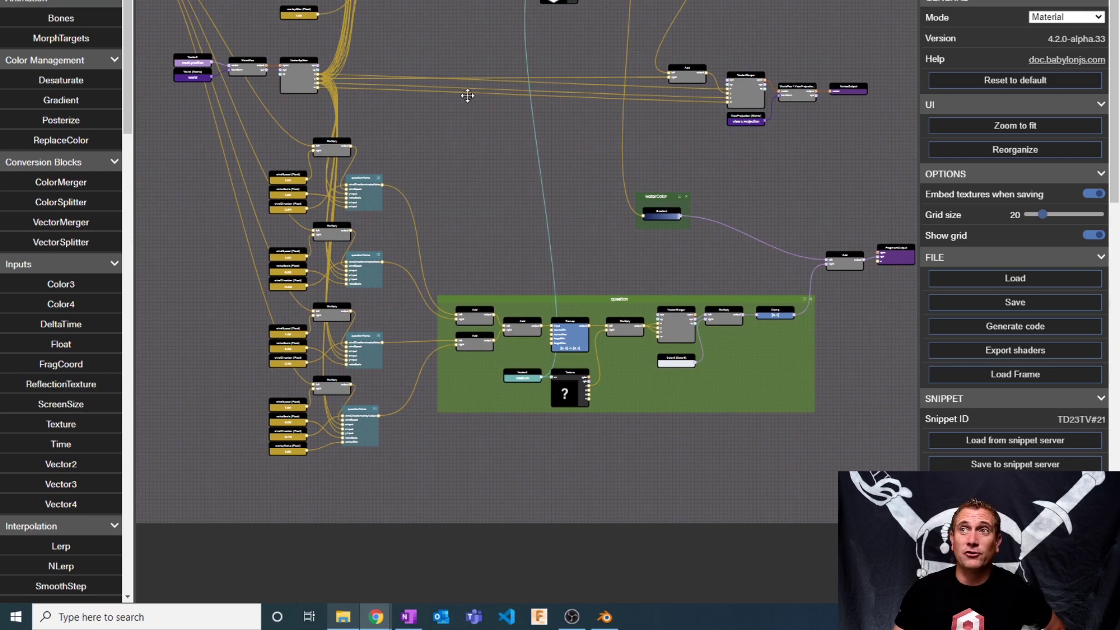
Pan and zoom the graph to centre the green question frame and its nodes.
left_click_drag(468, 121, 488, 268)
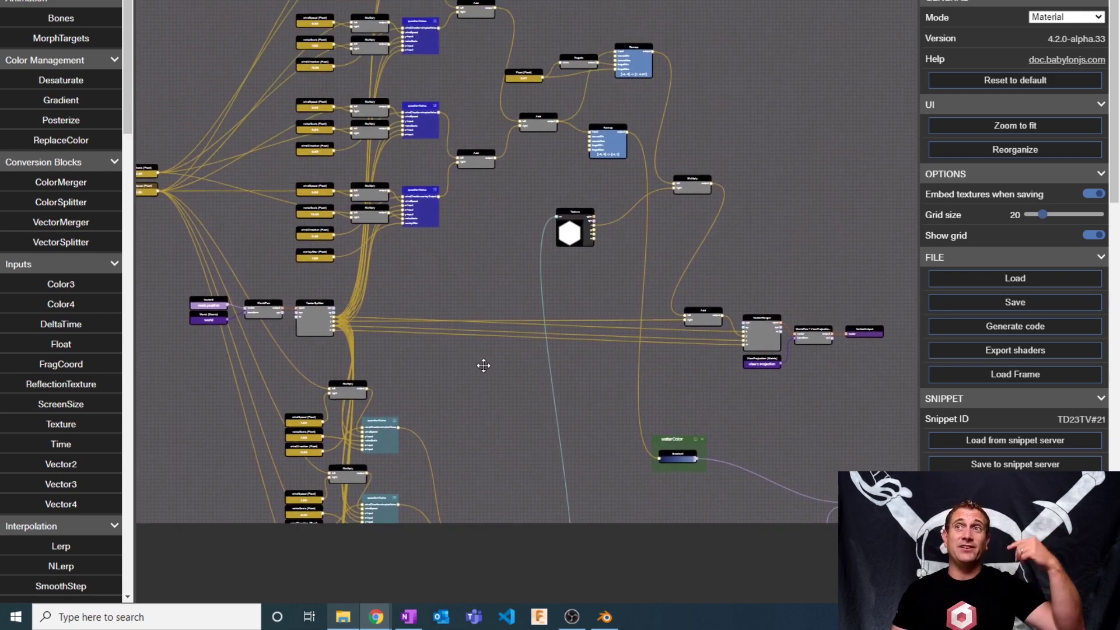
left_click_drag(483, 365, 467, 440)
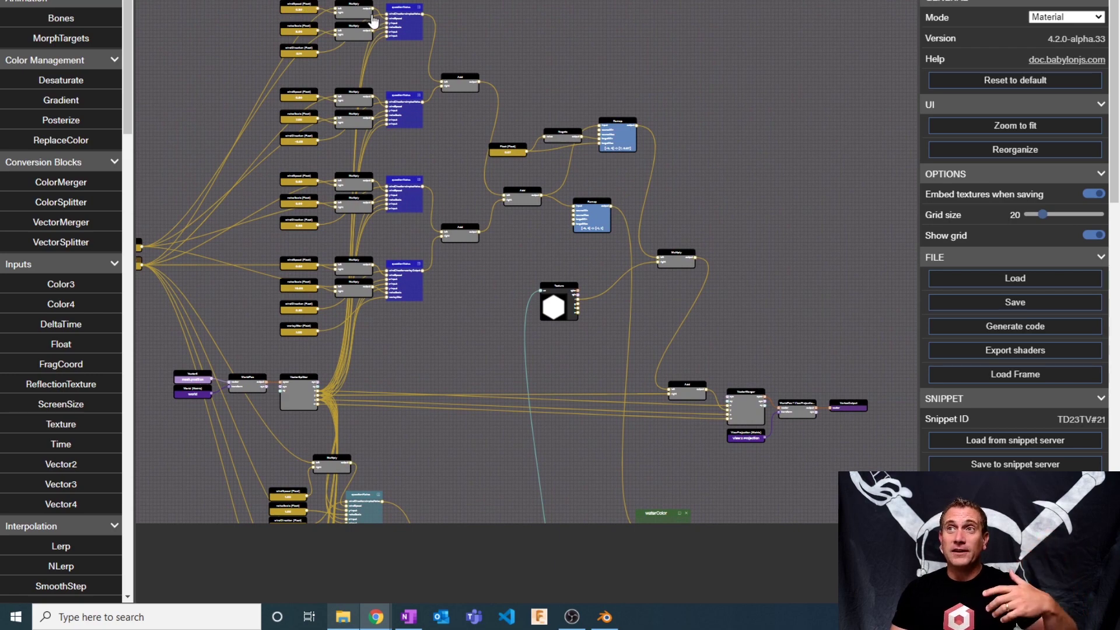
left_click_drag(452, 350, 437, 99)
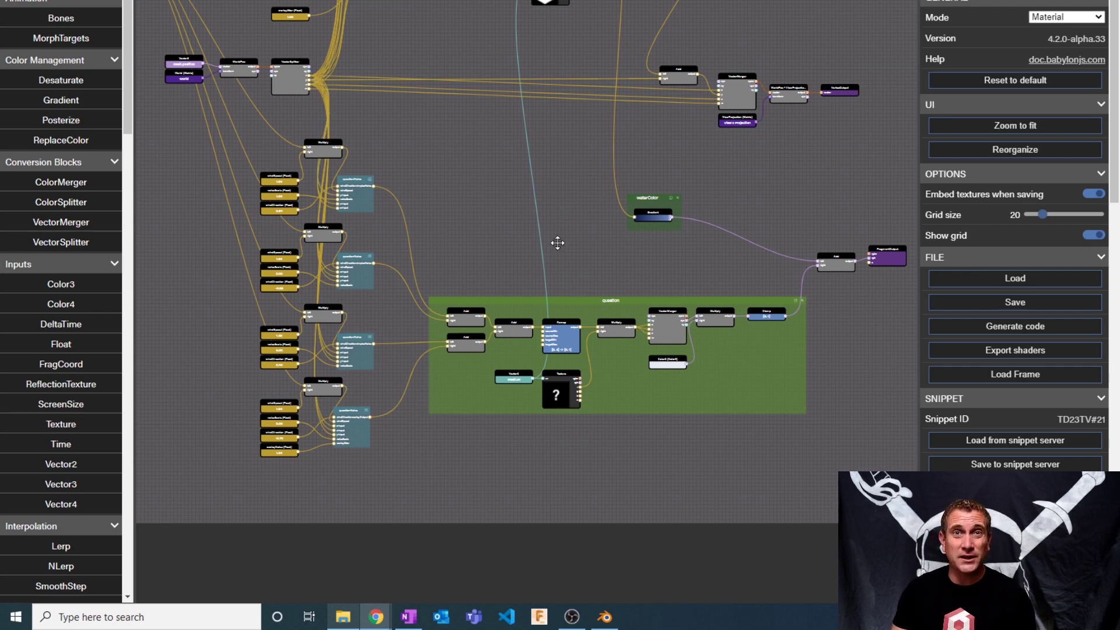
left_click_drag(482, 246, 400, 240)
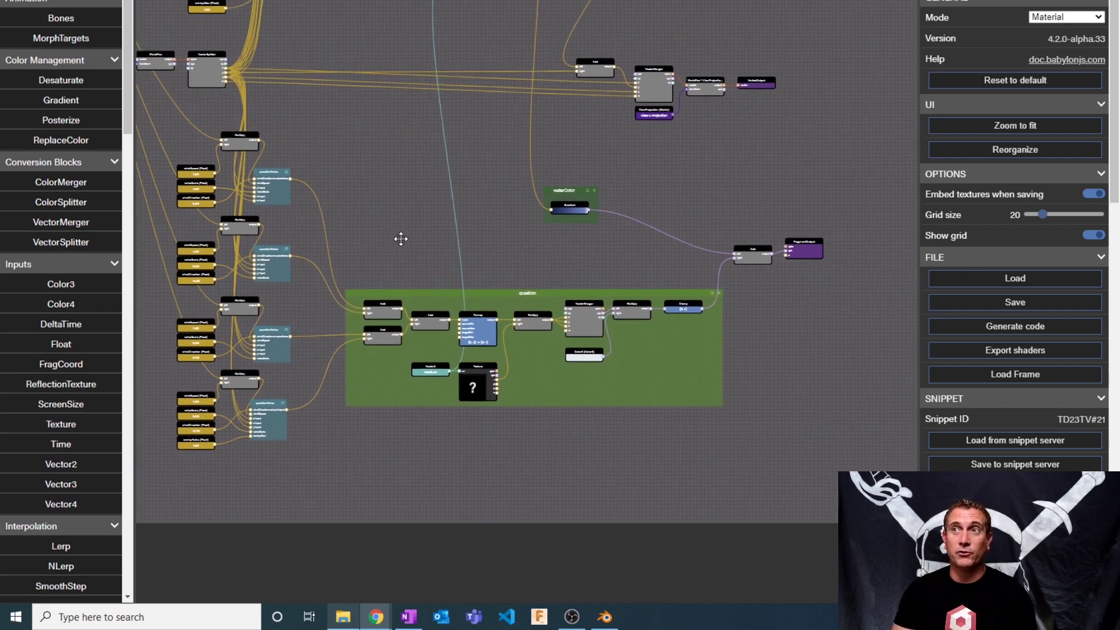
scroll(1113, 355, "down", 10)
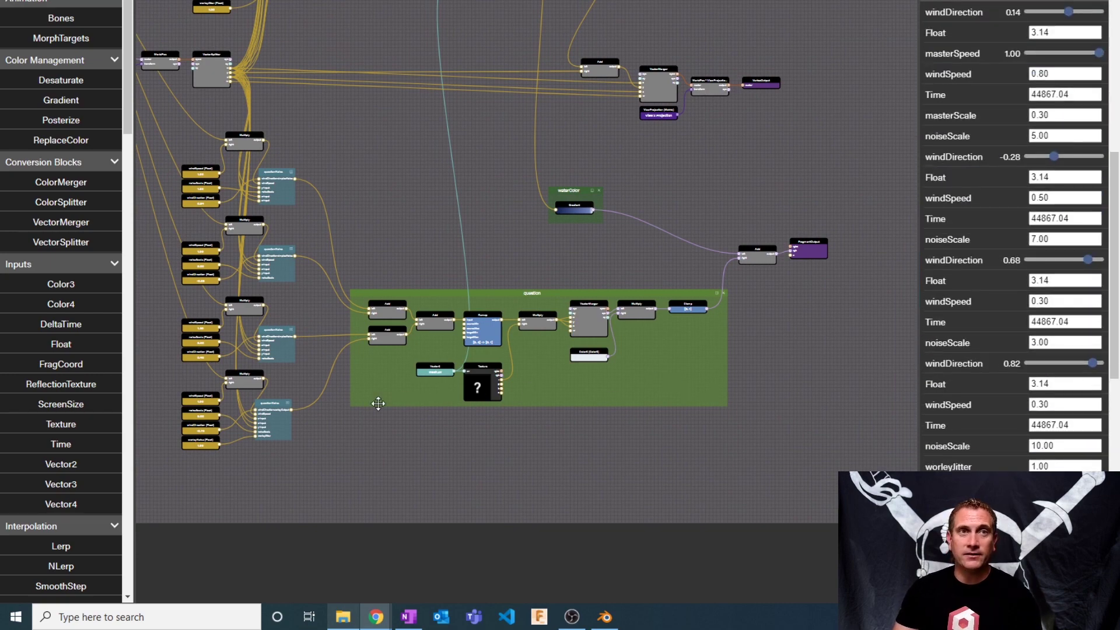
scroll(402, 327, "up", 5)
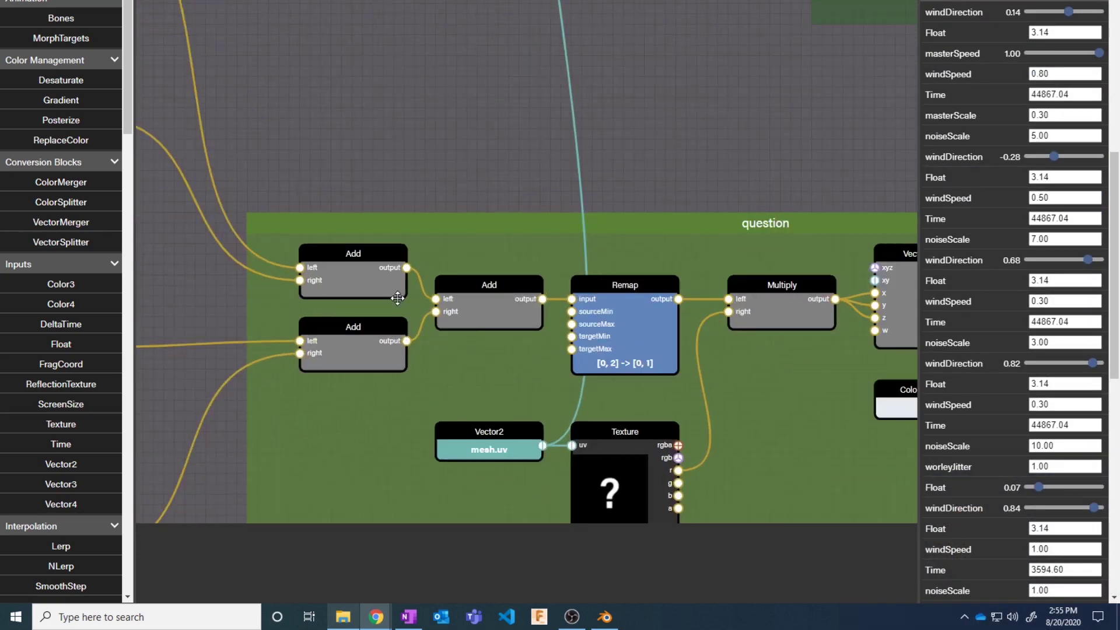
left_click_drag(413, 184, 428, 96)
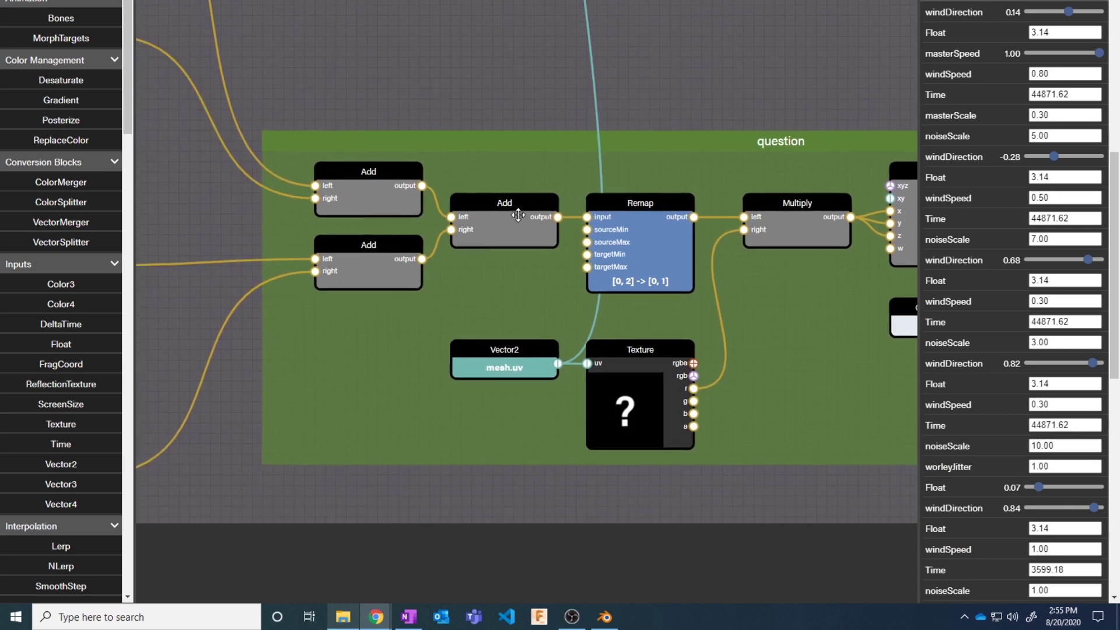
Place FragmentOutput beside the question frame, fed by the Remap output.
left_click_drag(673, 71, 471, 63)
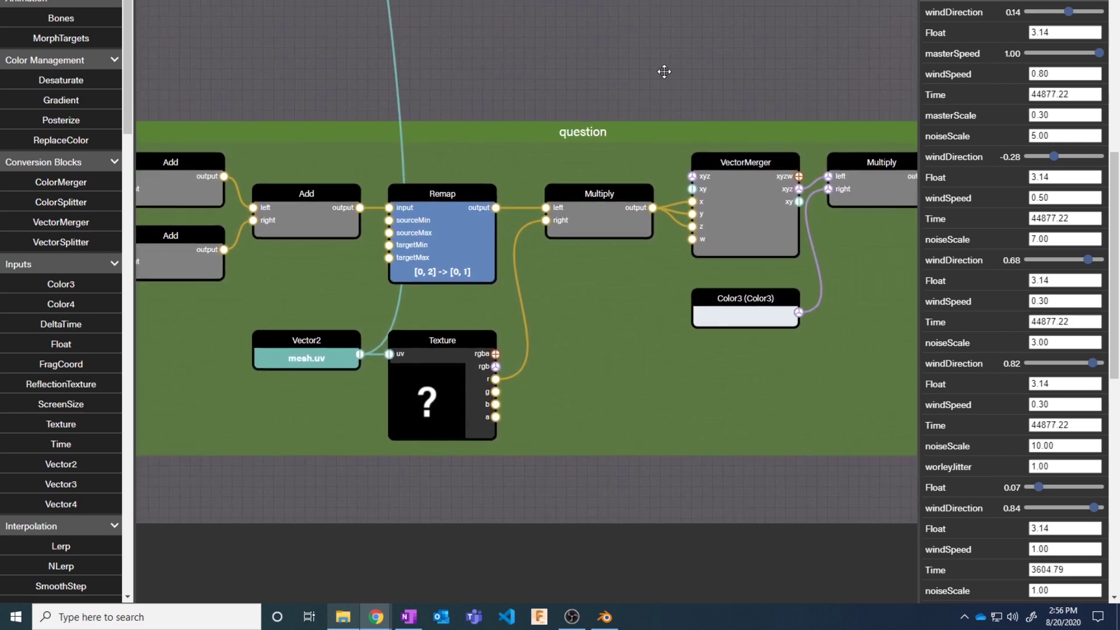
left_click_drag(638, 107, 545, 250)
scroll(571, 216, "down", 5)
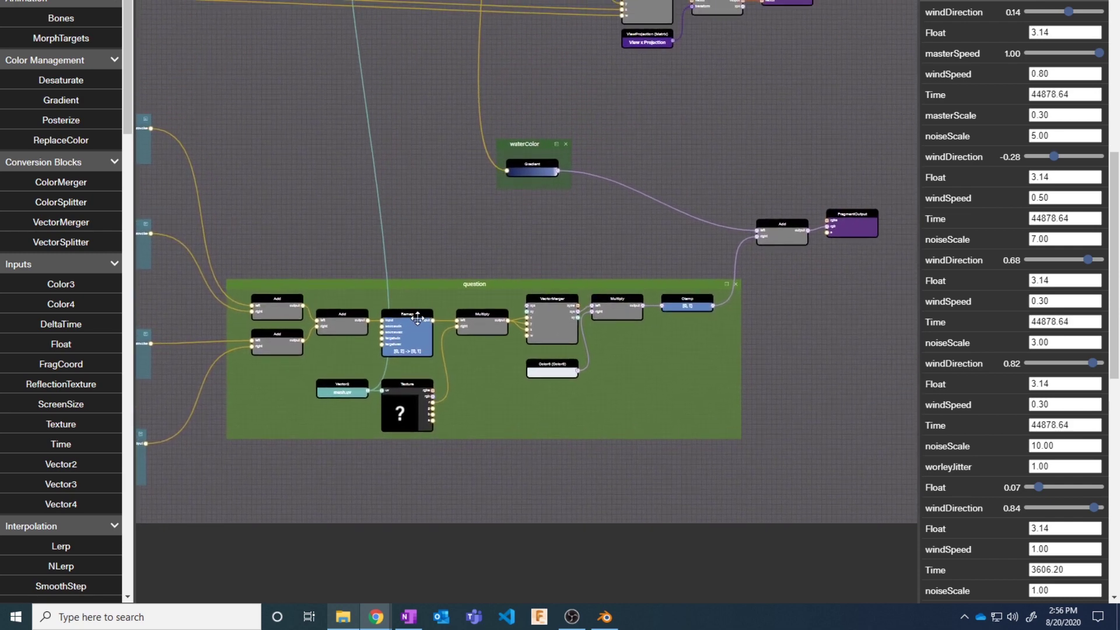
left_click_drag(841, 217, 478, 230)
scroll(418, 300, "up", 3)
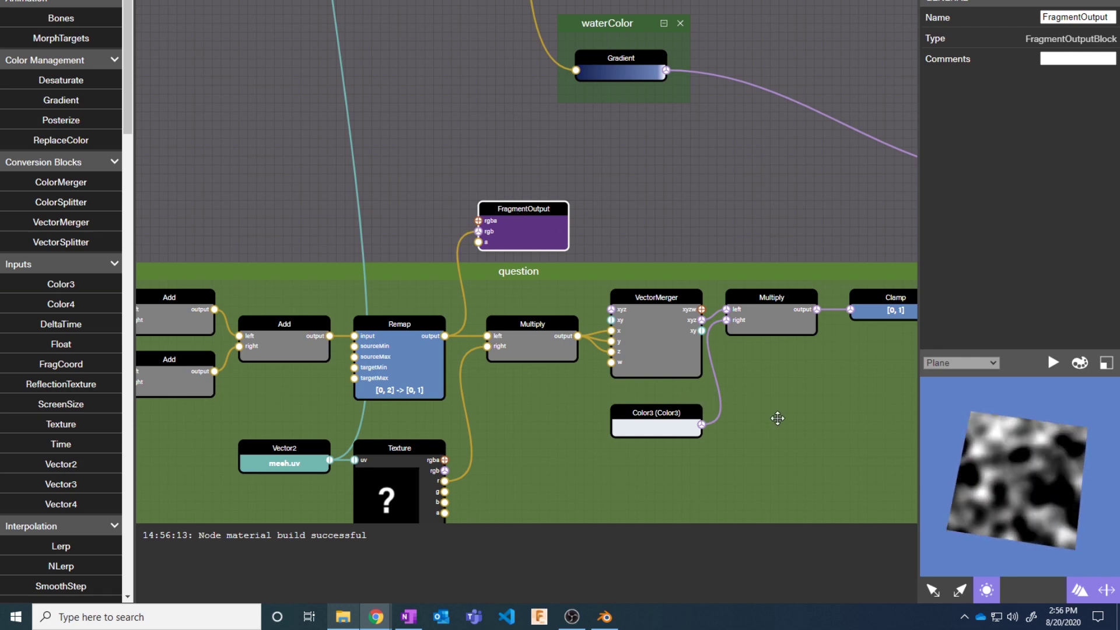
Move FragmentOutput right and feed it the Multiply output to preview the white question mark.
left_click_drag(516, 212, 631, 211)
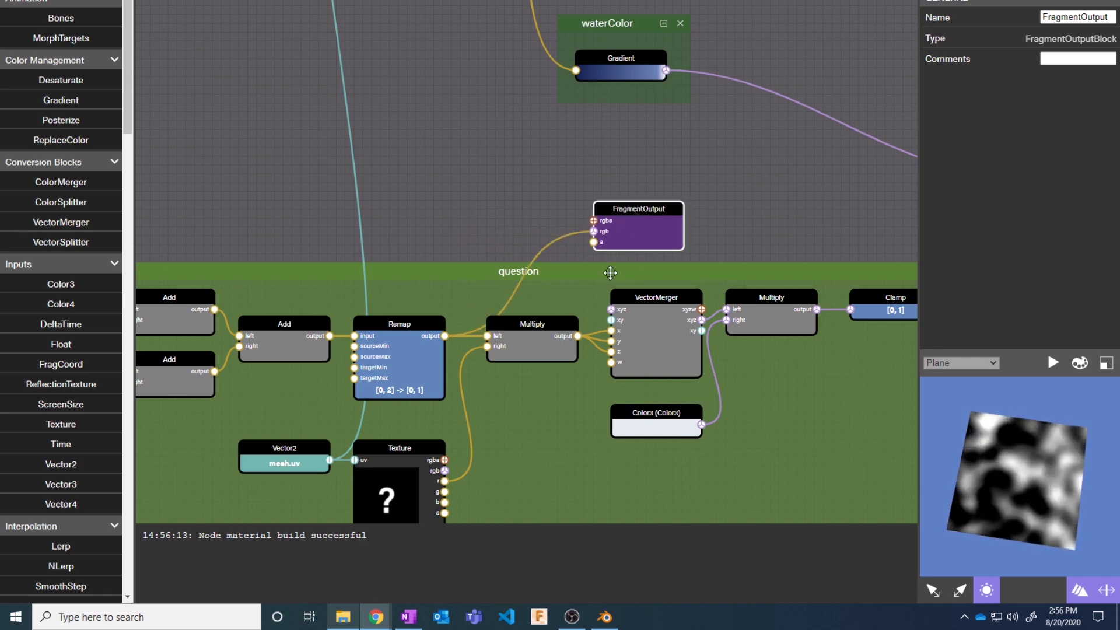
left_click(578, 337)
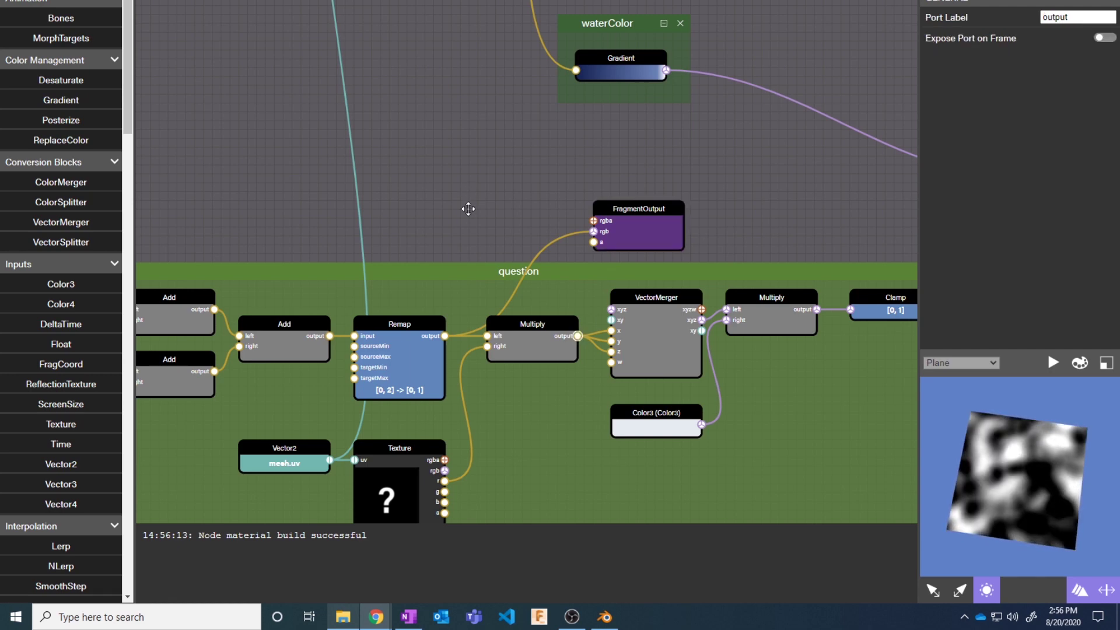
scroll(445, 172, "down", 3)
mouse_move(453, 125)
left_mouse_down()
mouse_move(456, 377)
mouse_move(464, 123)
left_mouse_up()
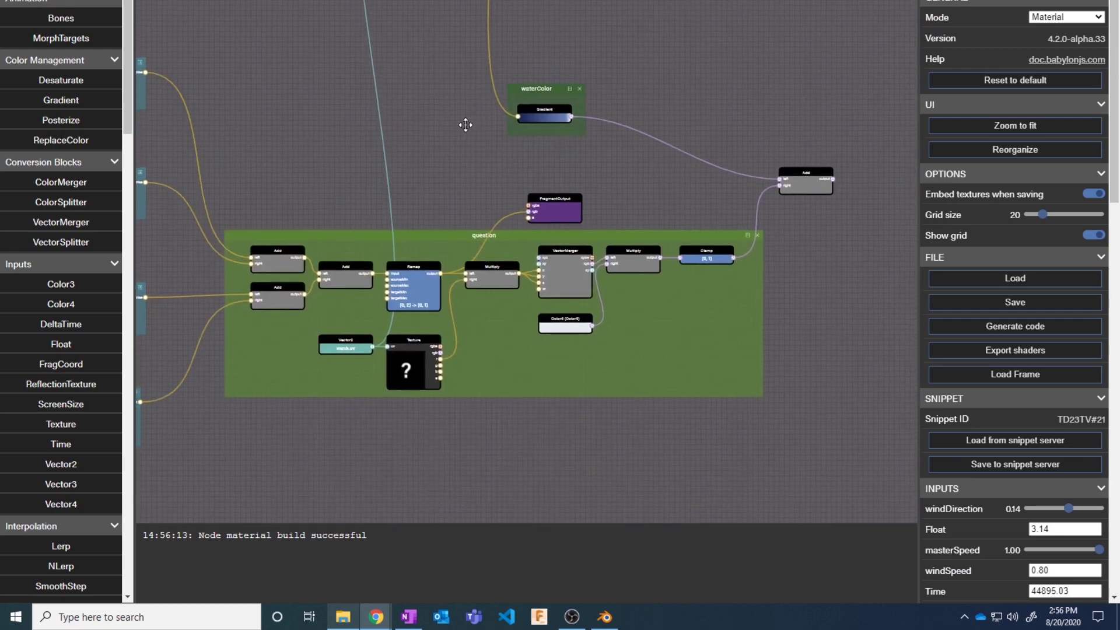
scroll(434, 303, "up", 5)
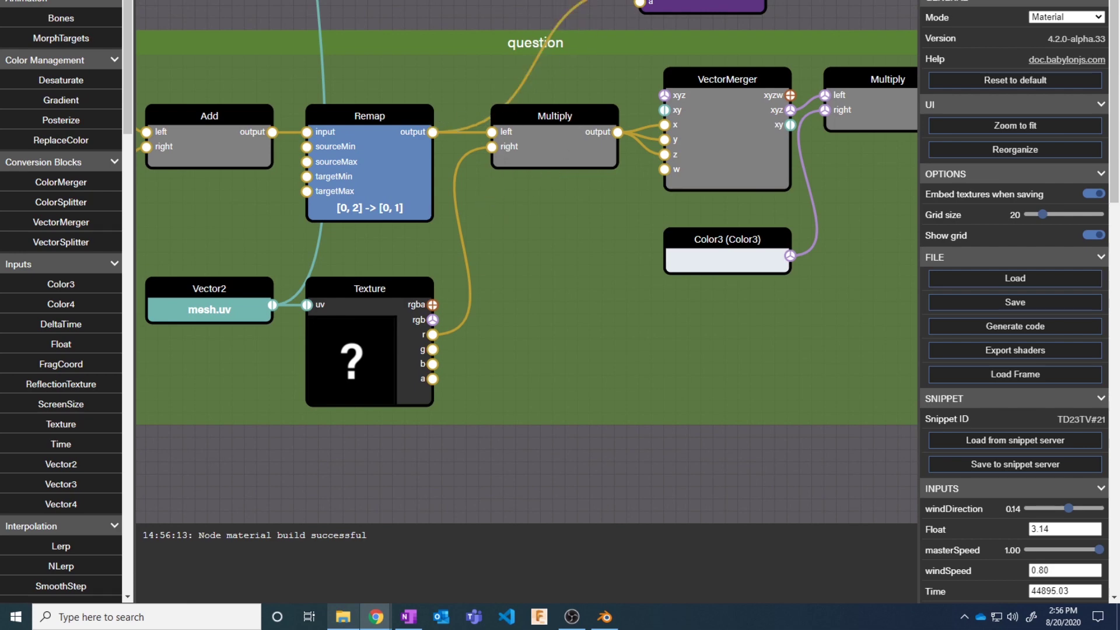
scroll(1022, 473, "down", 10)
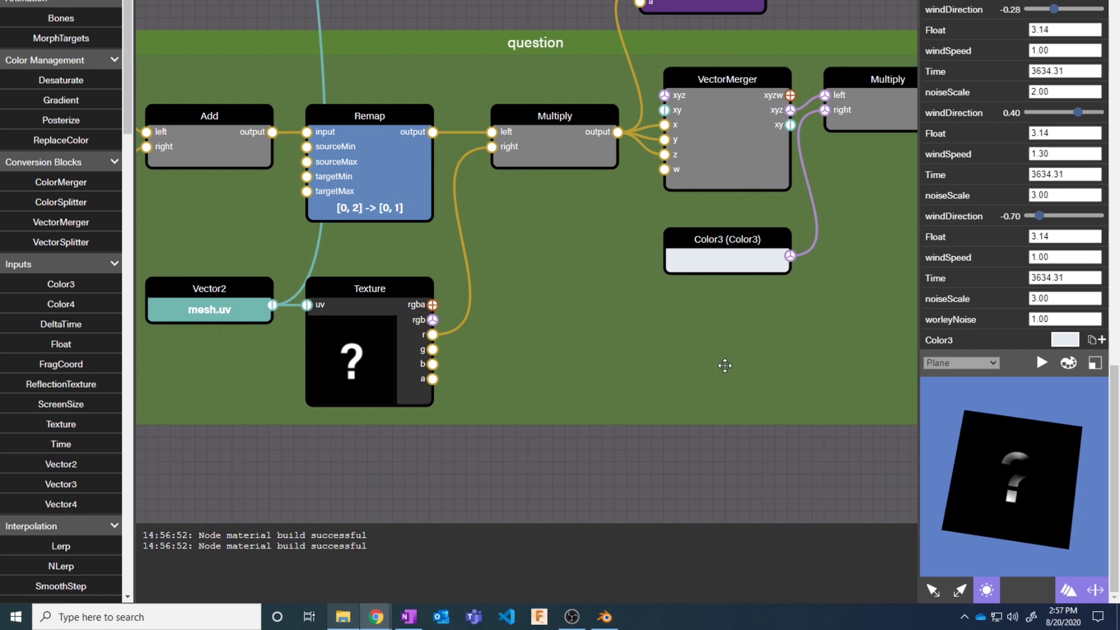
Move FragmentOutput above the question frame and add a ColorMerger block found by searching 'color'.
left_click_drag(770, 353, 452, 432)
left_click_drag(382, 42, 532, 26)
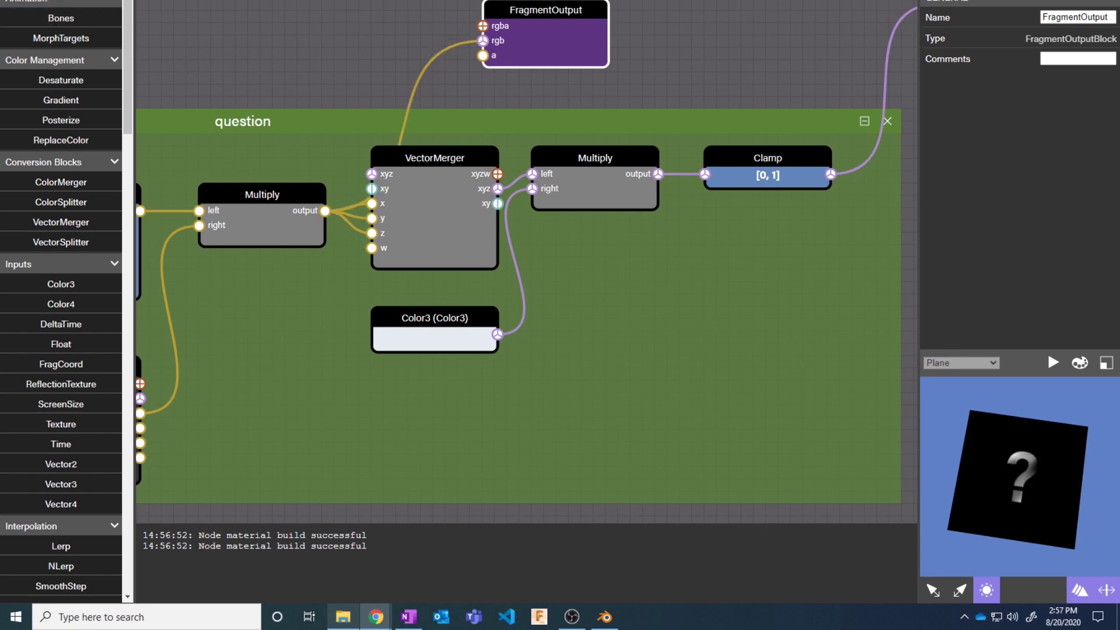
type("color")
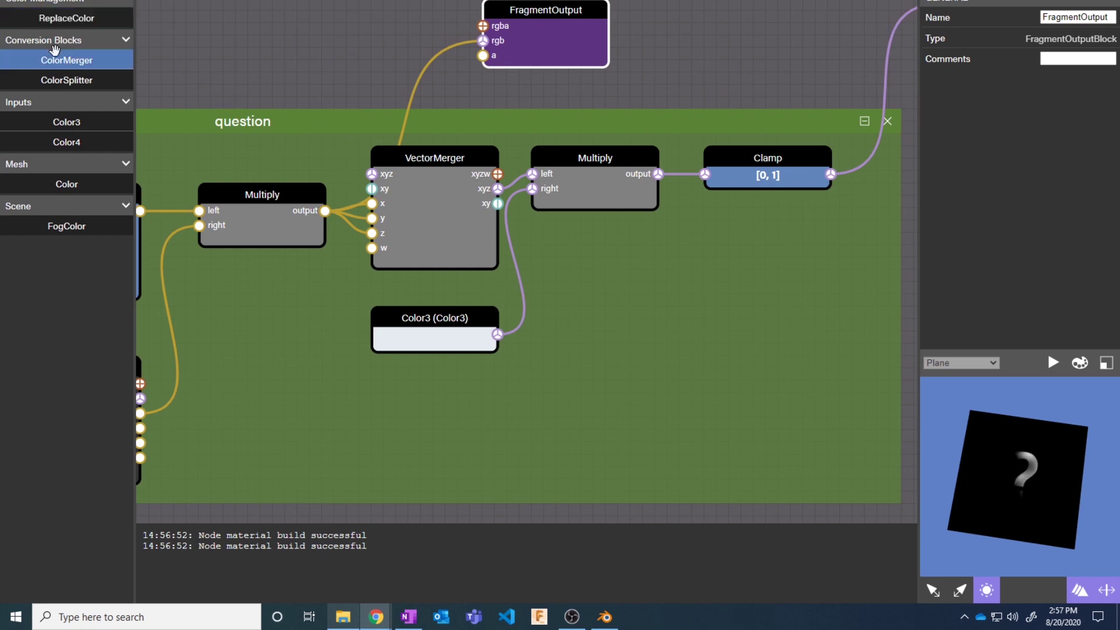
left_click_drag(55, 52, 362, 51)
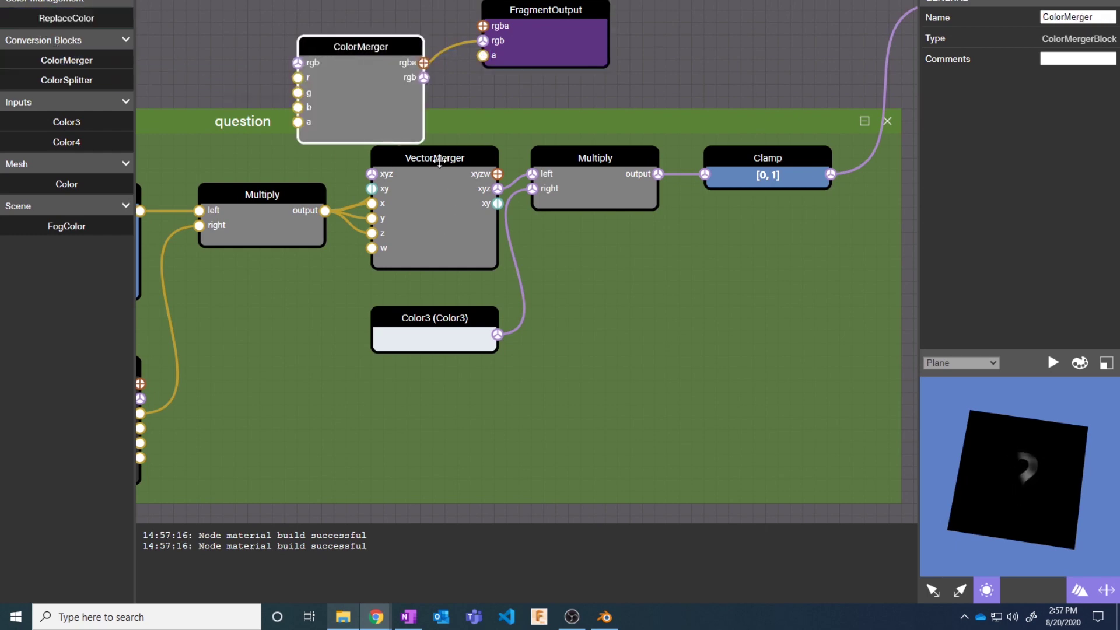
Replace VectorMerger with ColorMerger, feeding Multiply into its r/g/b and its rgb into the colour Multiply.
left_click(439, 159)
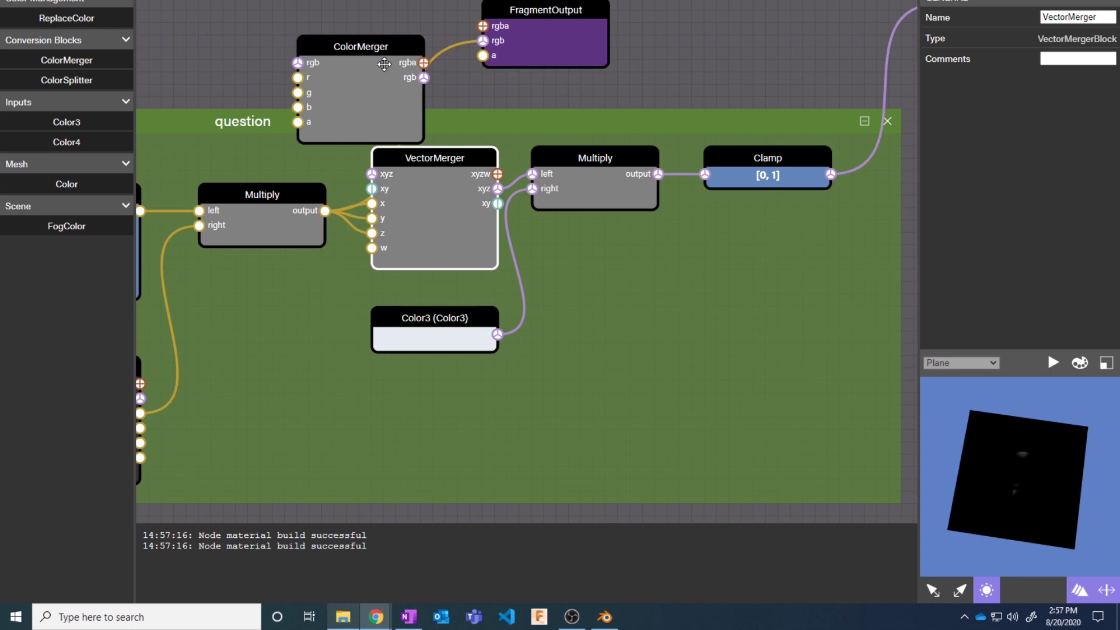
key("Delete")
left_click_drag(384, 64, 435, 159)
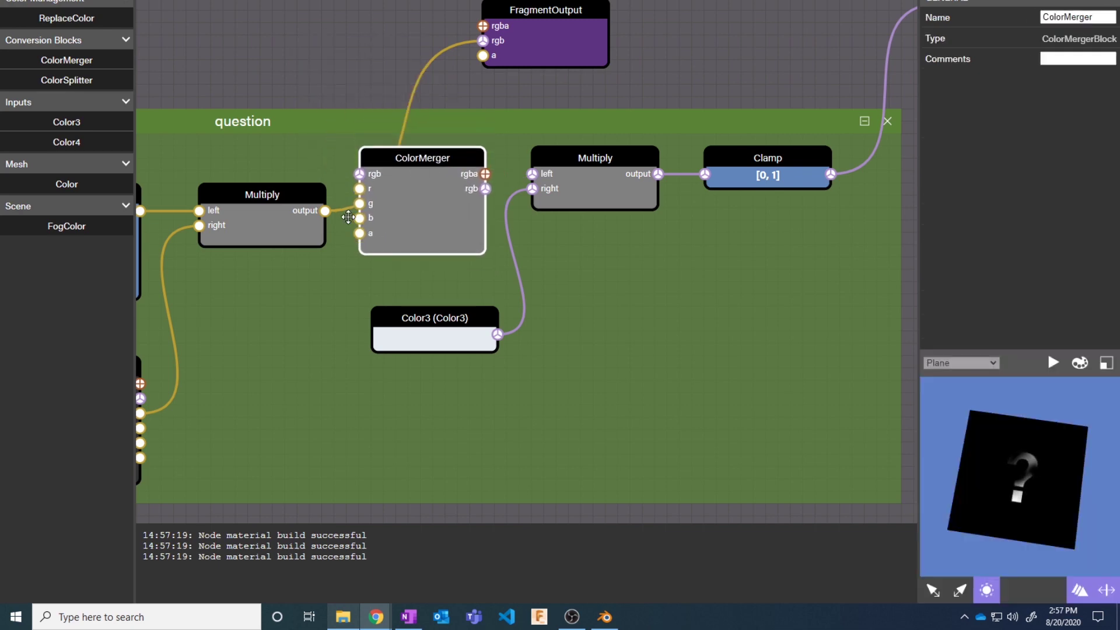
left_click_drag(360, 189, 359, 218)
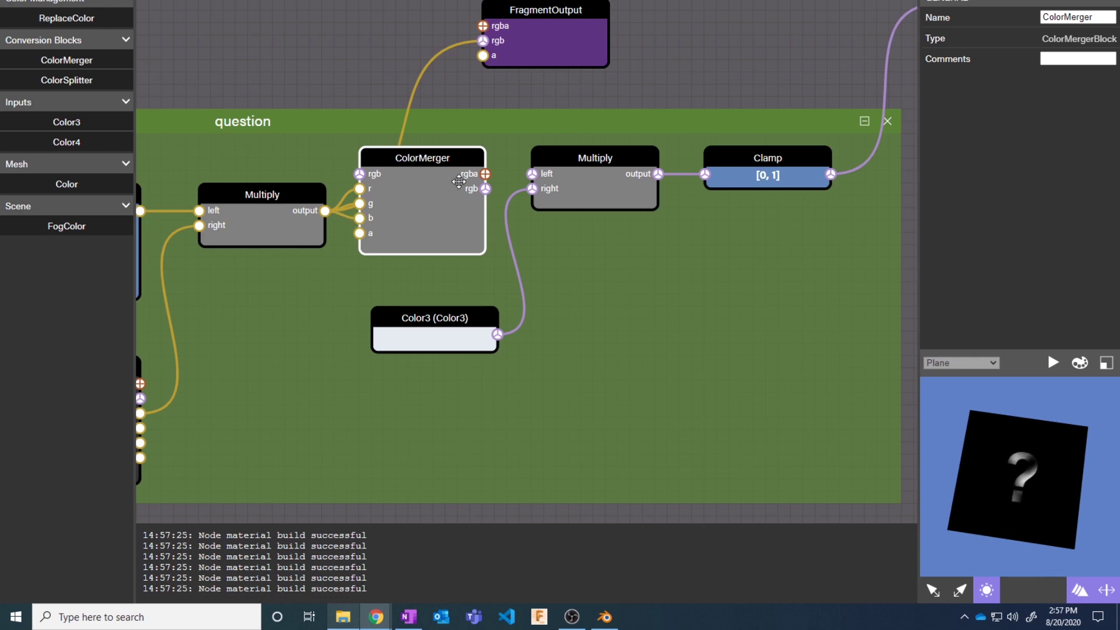
left_click_drag(485, 189, 533, 173)
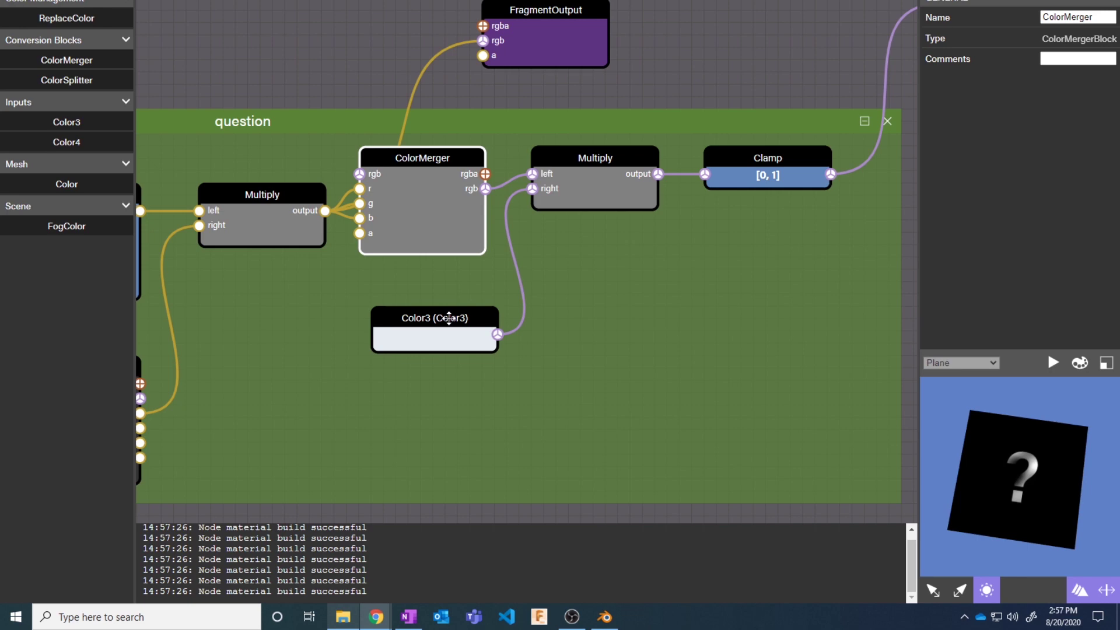
Tint Color3 blue 338FC9 and connect the tinted Multiply output to FragmentOutput.
left_click(449, 318)
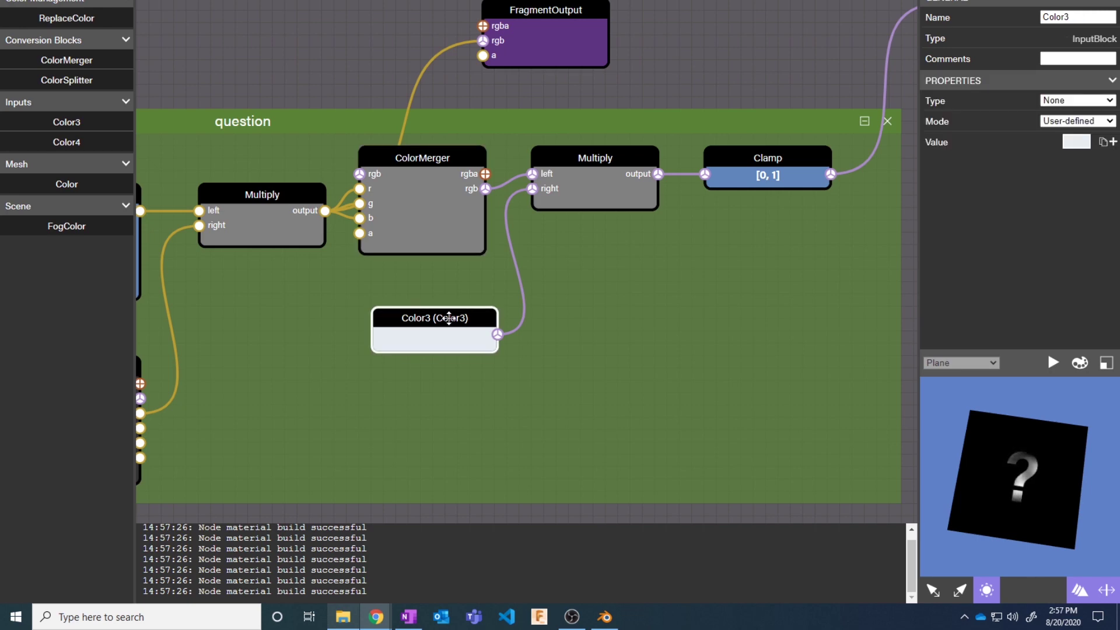
left_click(1080, 142)
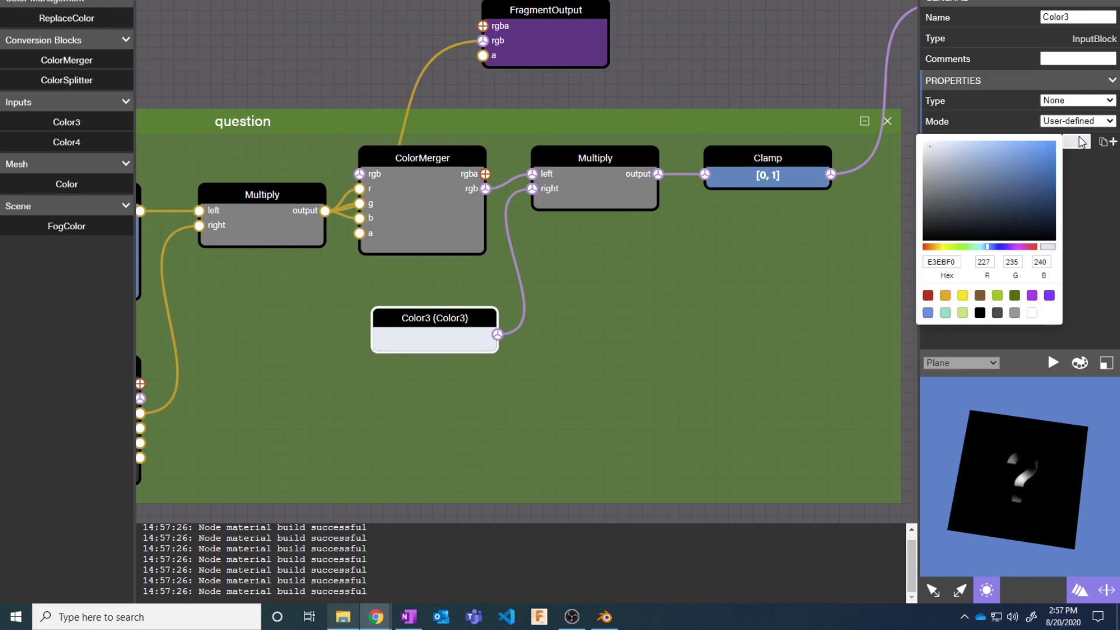
left_click(1022, 162)
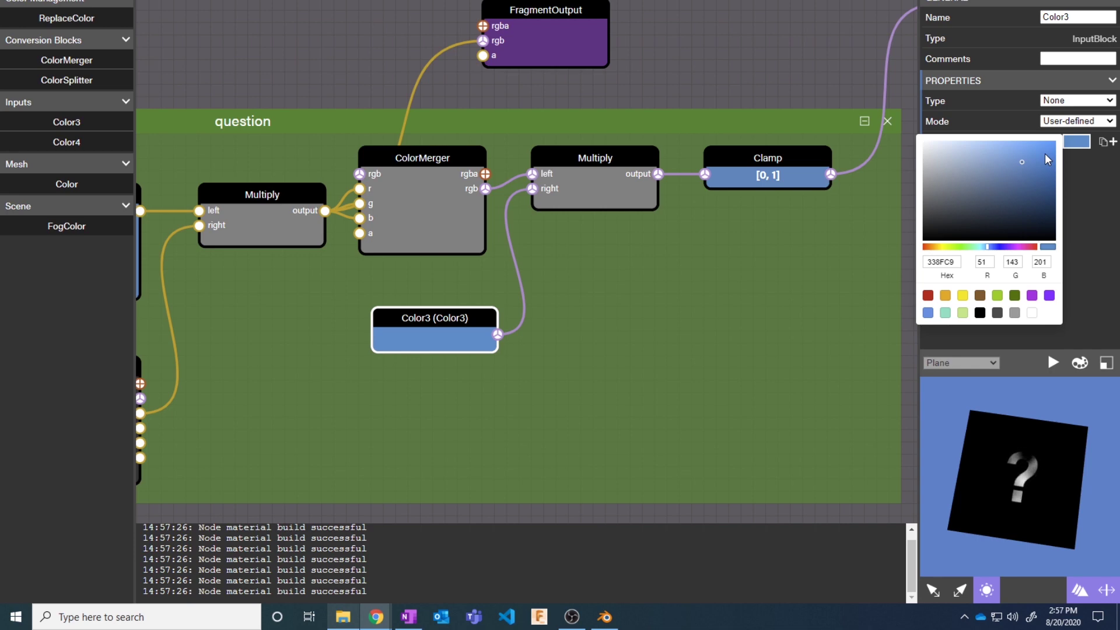
left_click(548, 7)
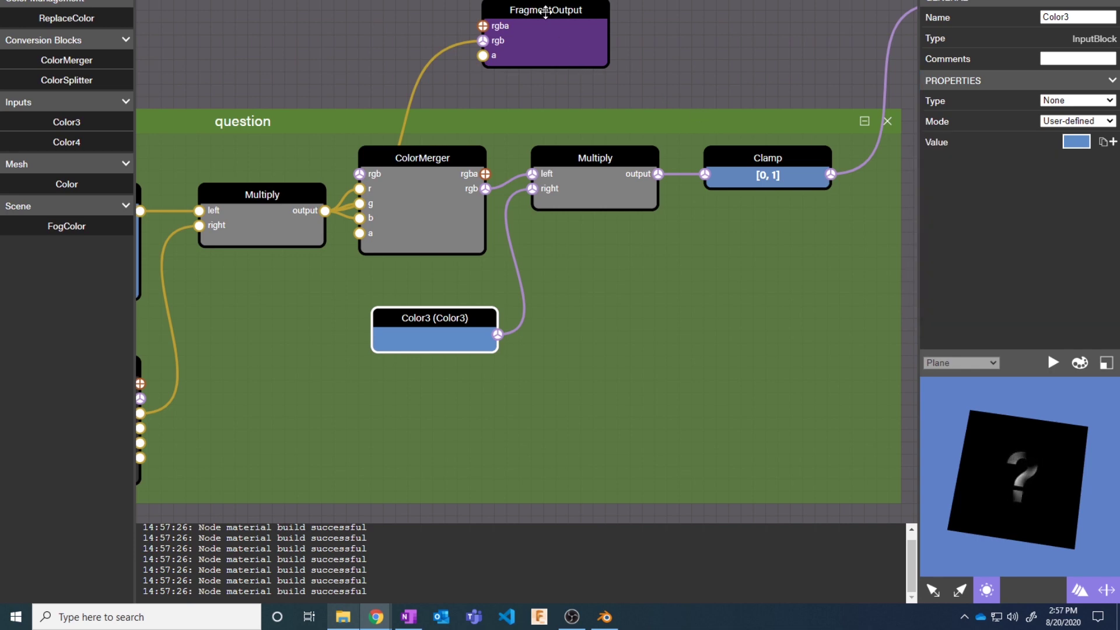
left_click_drag(589, 25, 736, 46)
left_click_drag(671, 75, 658, 173)
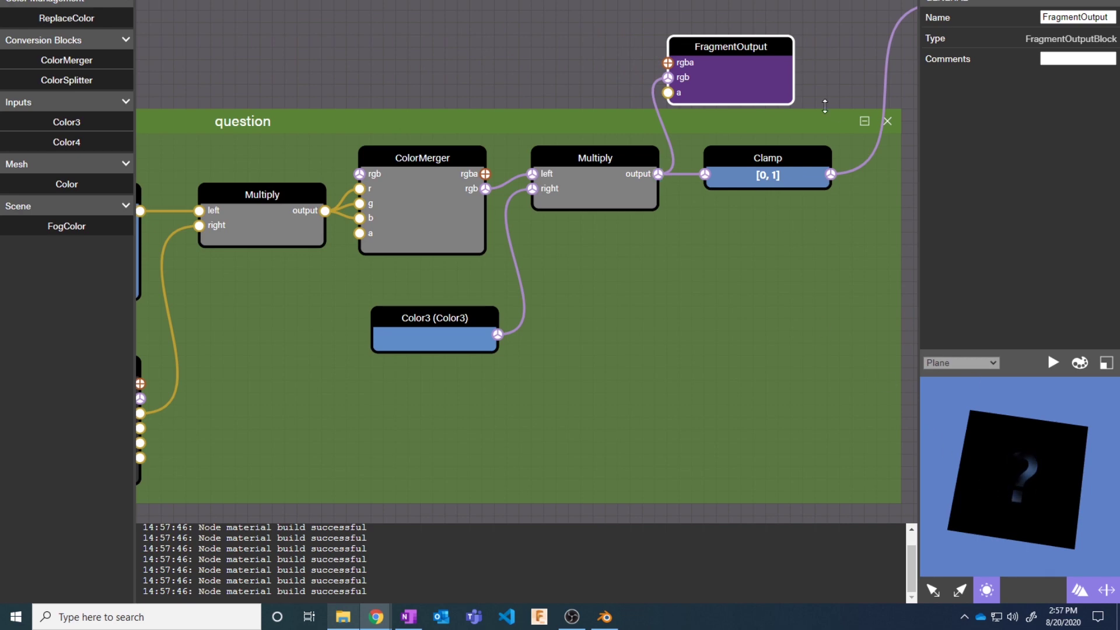
left_click_drag(730, 47, 775, 39)
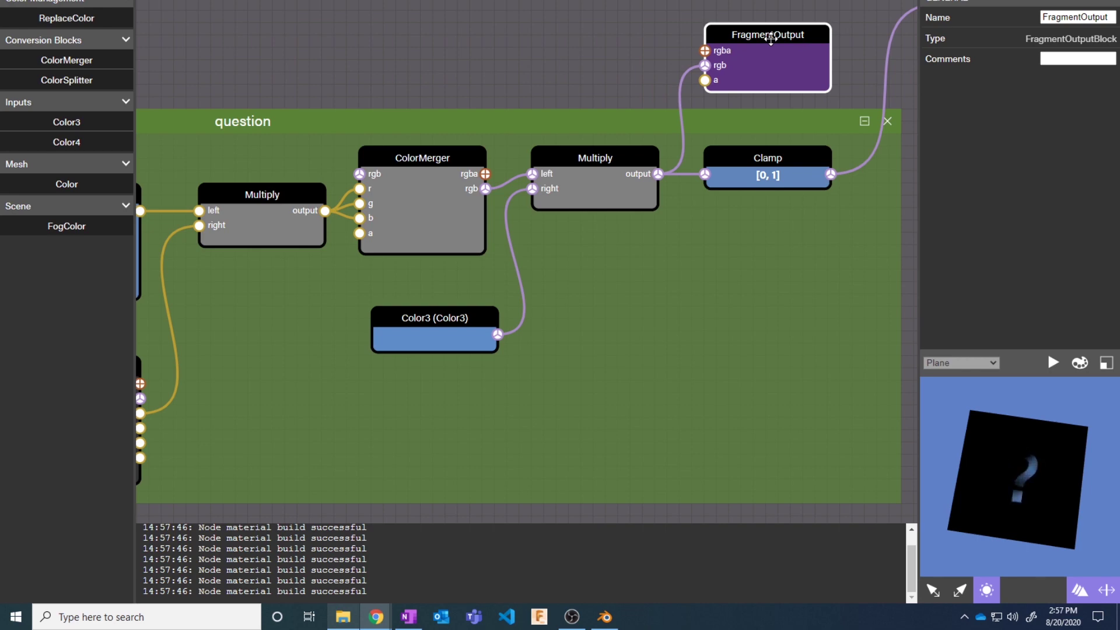
Lighten the Color3 tint to pale D7E3EB.
left_click_drag(462, 20, 592, 249)
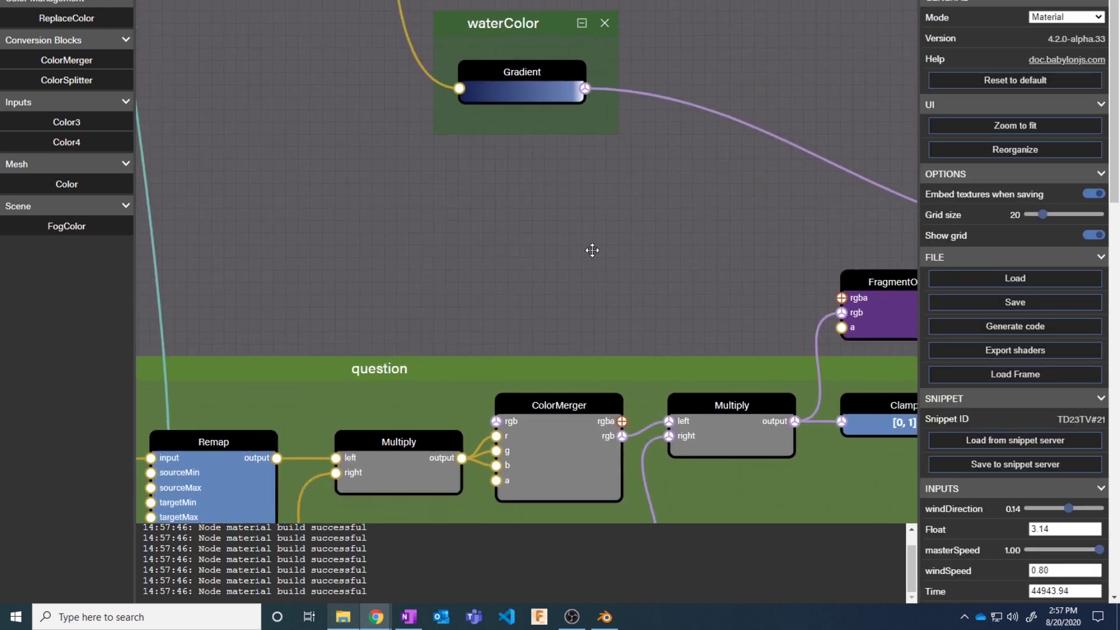
left_click_drag(594, 291, 422, 9)
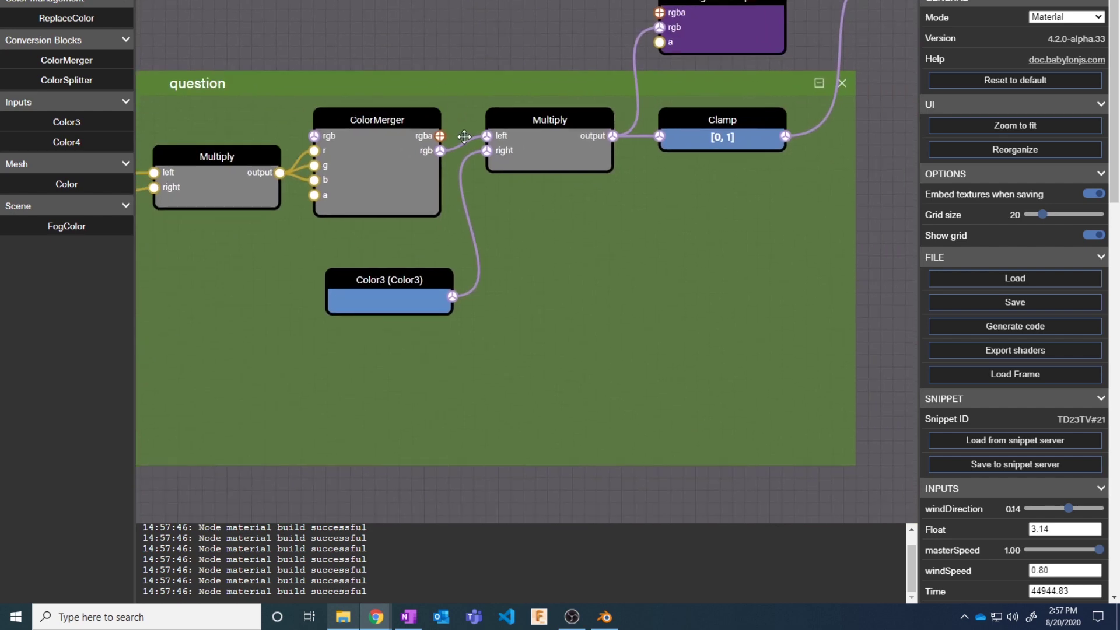
left_click(408, 279)
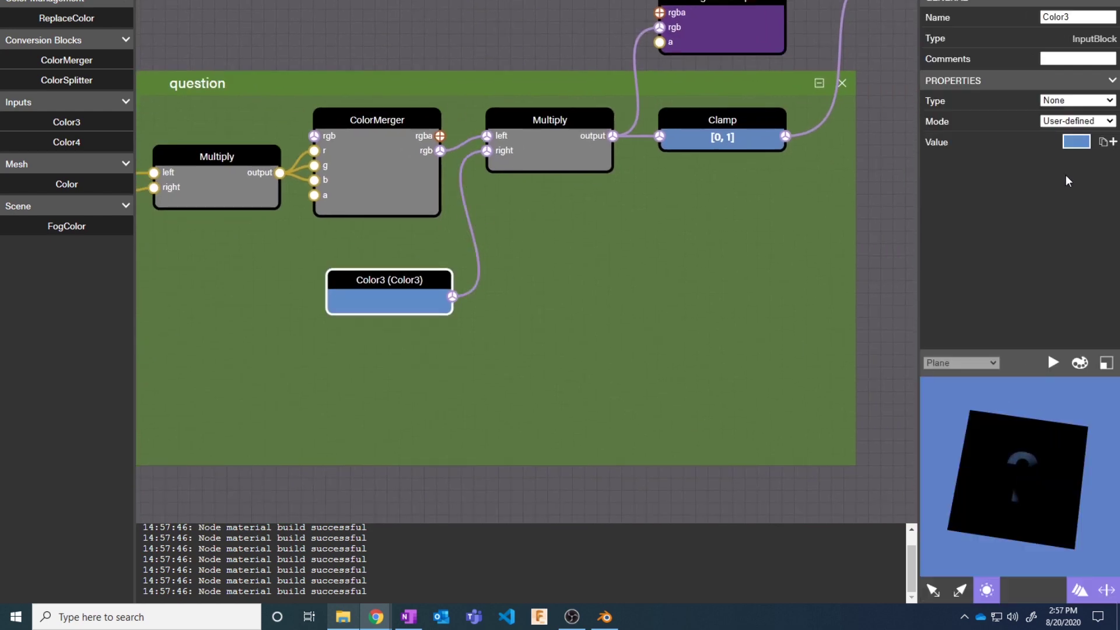
left_click(1078, 144)
left_click(936, 157)
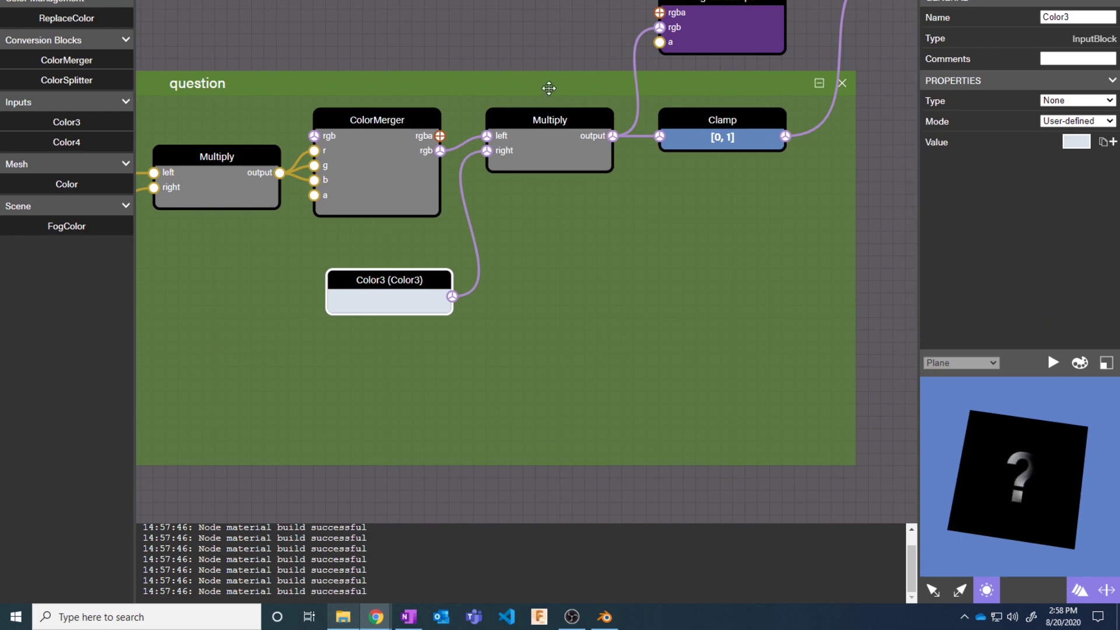
Briefly link Clamp to FragmentOutput, then place FragmentOutput right of Add and feed it Add's output.
left_click_drag(548, 87, 294, 279)
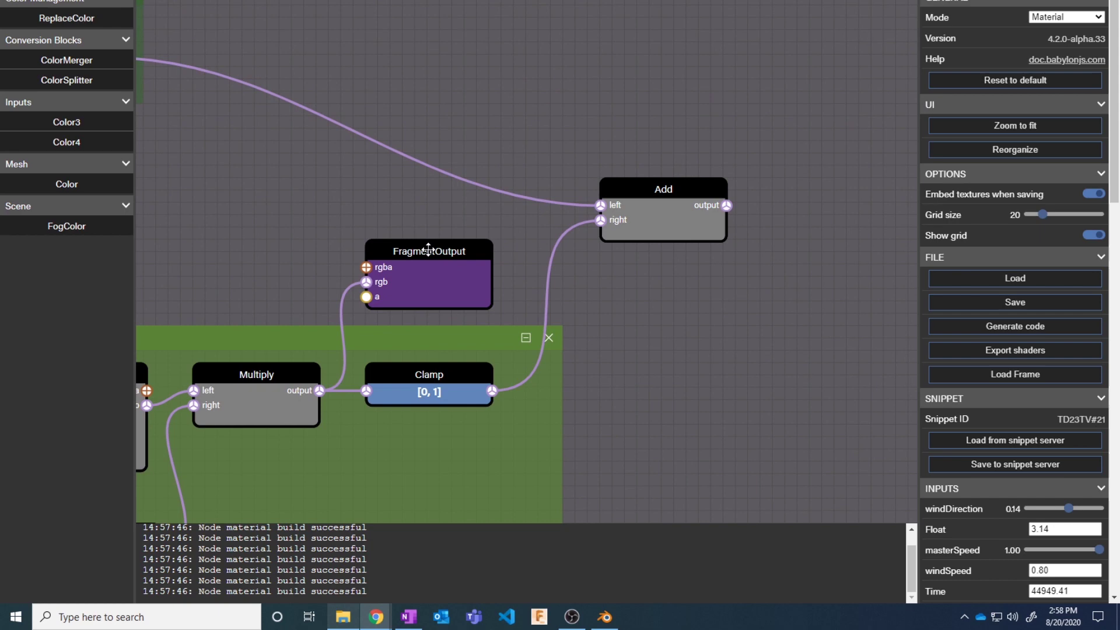
left_click_drag(429, 250, 663, 325)
left_click_drag(495, 388, 600, 356)
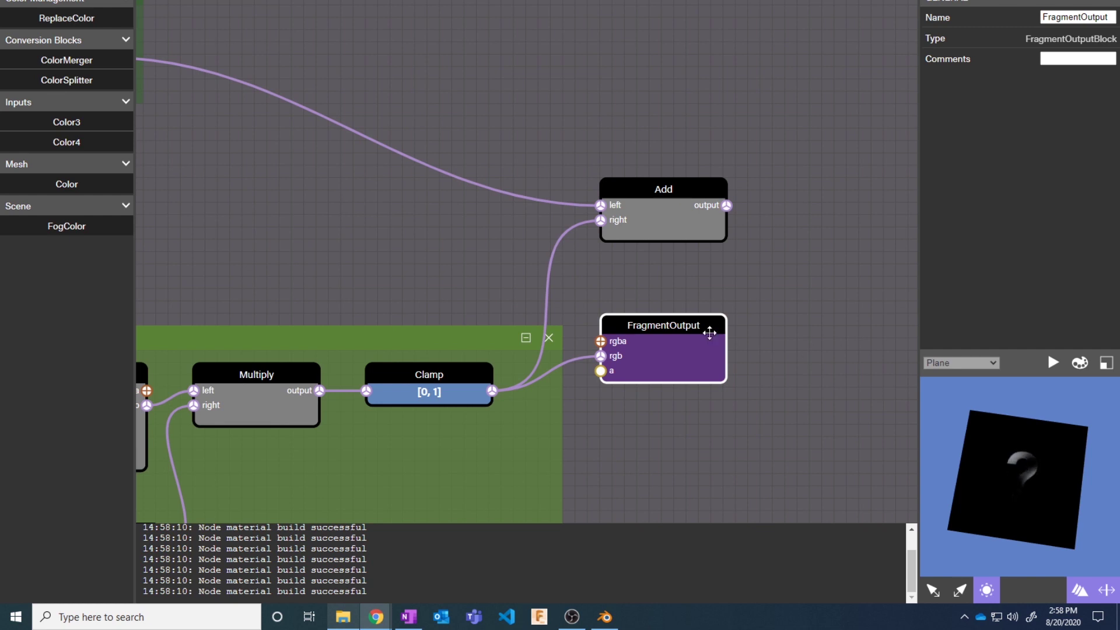
left_click_drag(619, 325, 773, 233)
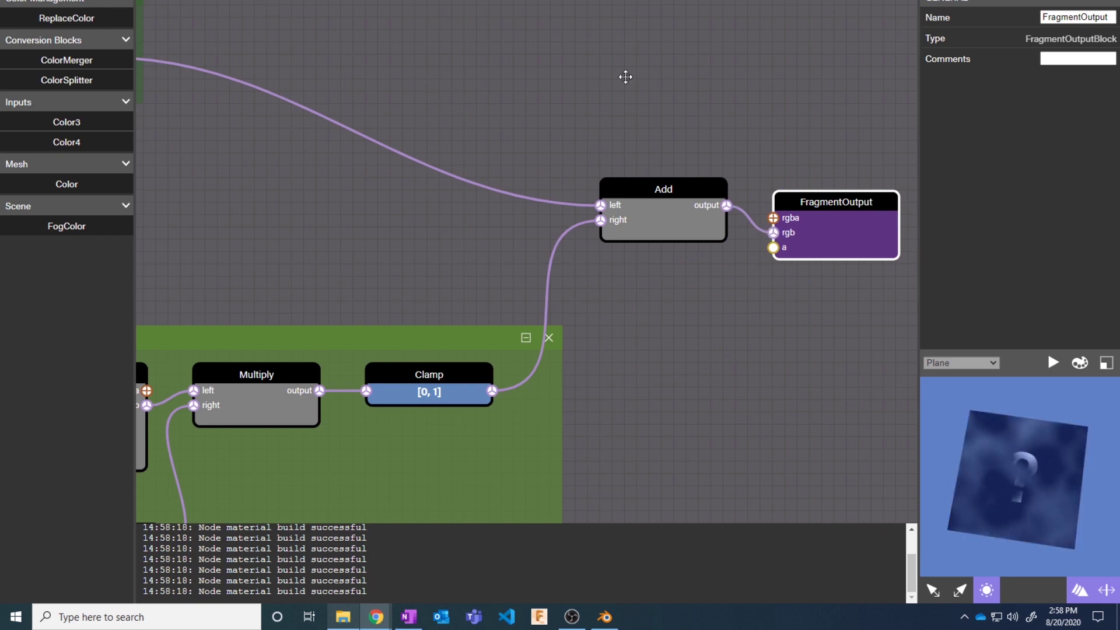